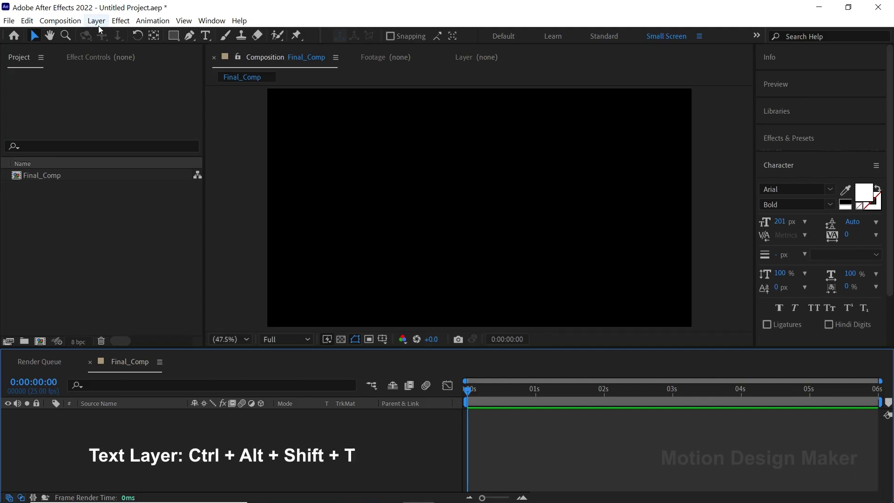
Step: Create a TRACKING text layer, centre its anchor point and snap it to the comp centre
{"action": "left_click", "coordinate": [99, 26]}
{"action": "left_click", "coordinate": [300, 33]}
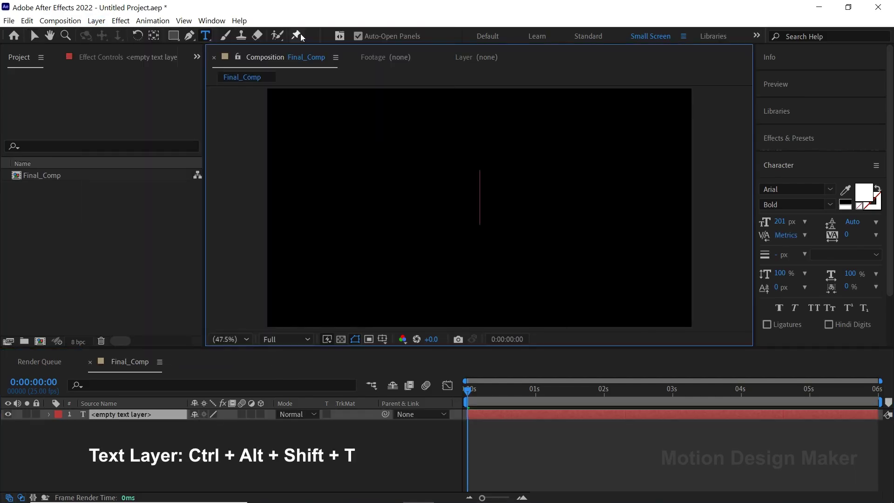
{"action": "type", "text": "TRACKING"}
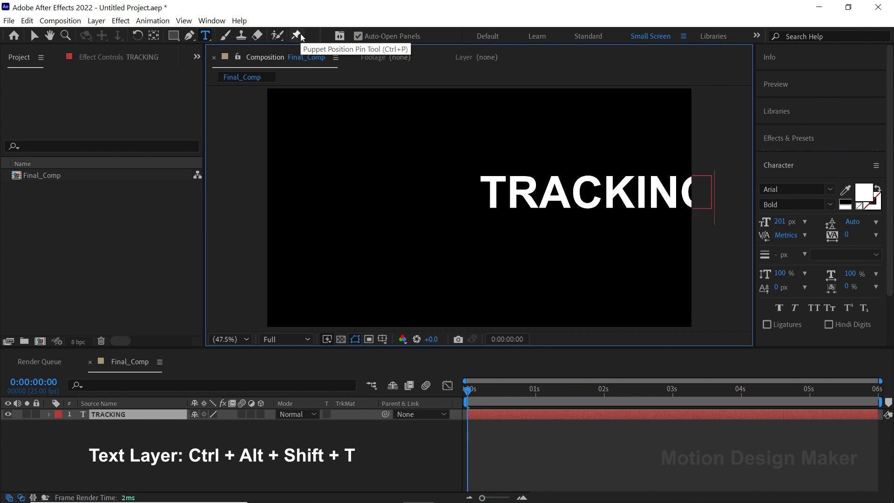
{"action": "left_click", "coordinate": [34, 35]}
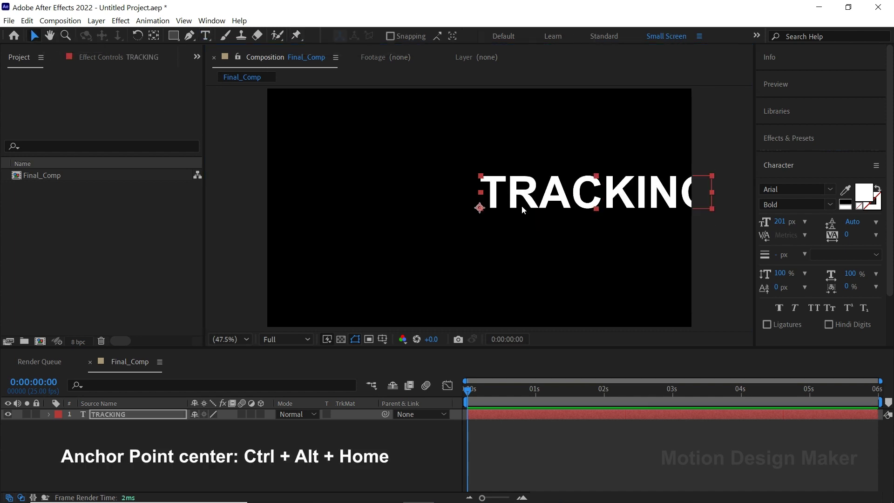
{"action": "left_click_drag", "start_coordinate": [621, 193], "coordinate": [496, 202]}
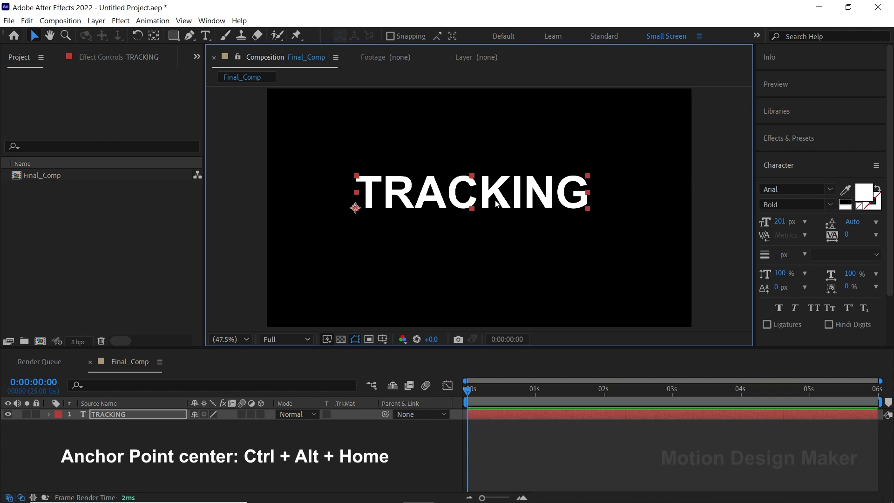
{"action": "key", "text": "ctrl+alt+Home"}
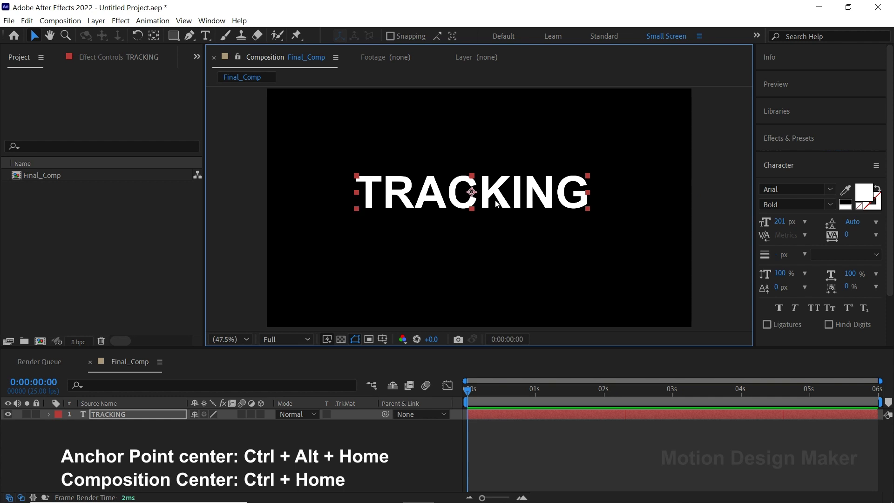
{"action": "key", "text": "ctrl+Home"}
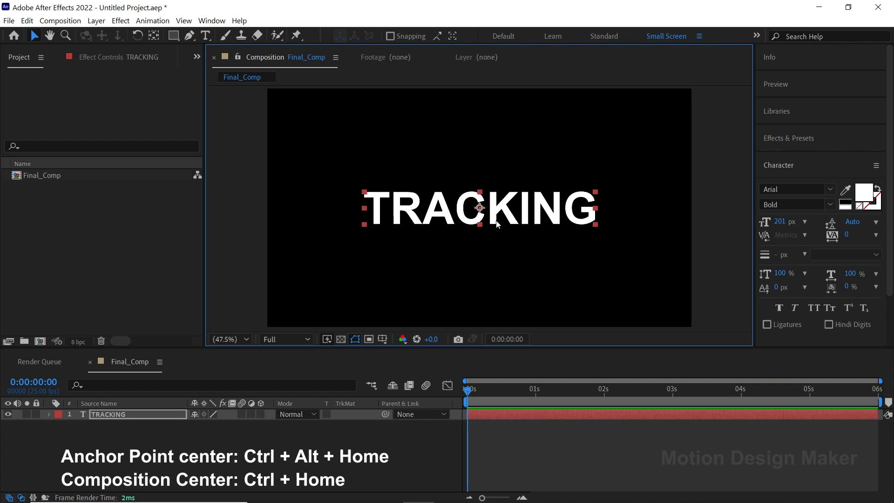
Step: Add a Line Anchor animator to the TRACKING text layer
{"action": "left_click", "coordinate": [48, 415]}
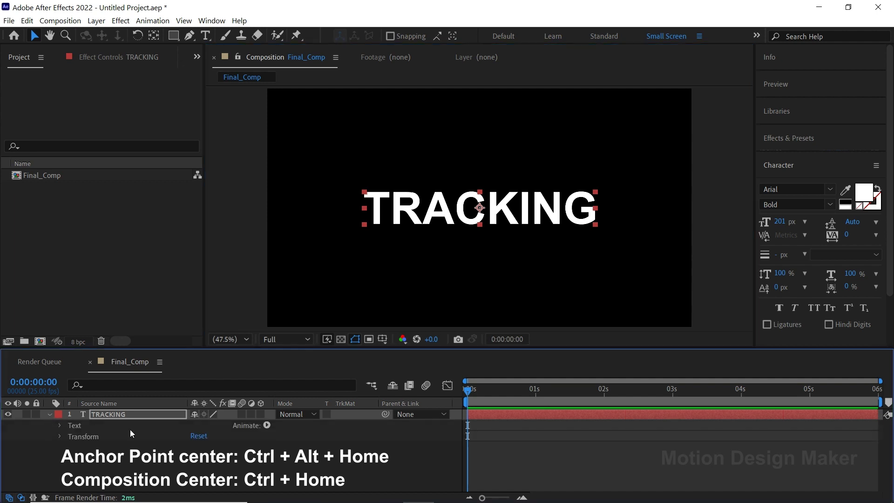
{"action": "left_click", "coordinate": [267, 425]}
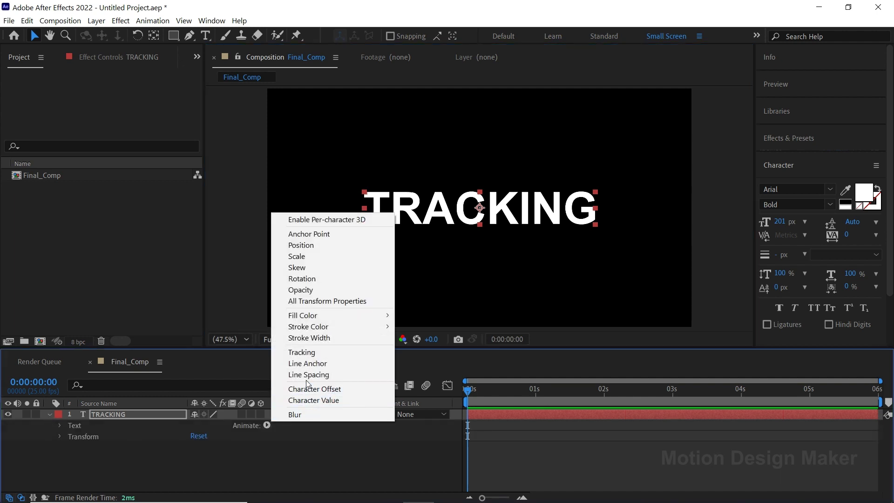
{"action": "left_click", "coordinate": [309, 363]}
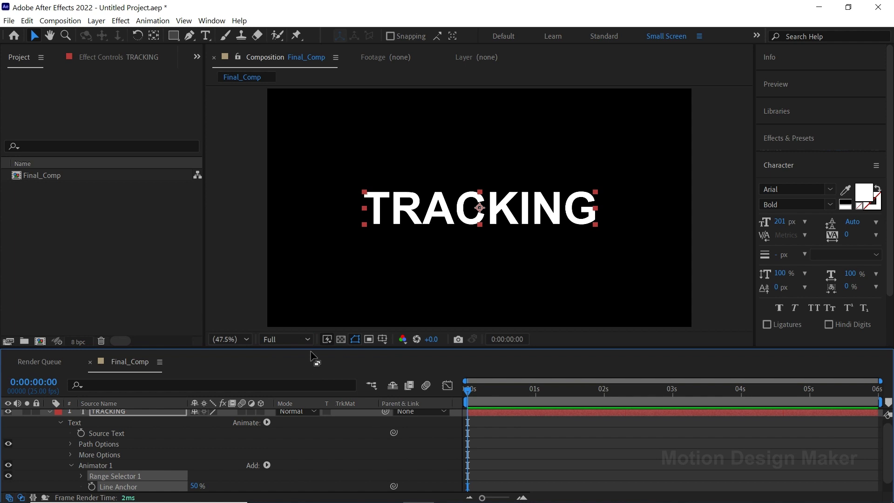
{"action": "left_click_drag", "start_coordinate": [314, 347], "coordinate": [303, 294]}
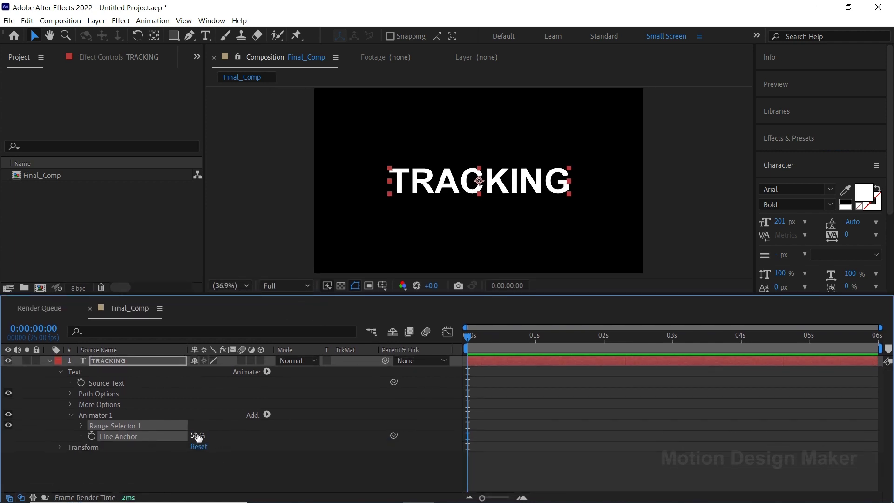
Step: Add a Tracking property to the animator and set Tracking Amount to 0
{"action": "left_click", "coordinate": [208, 462]}
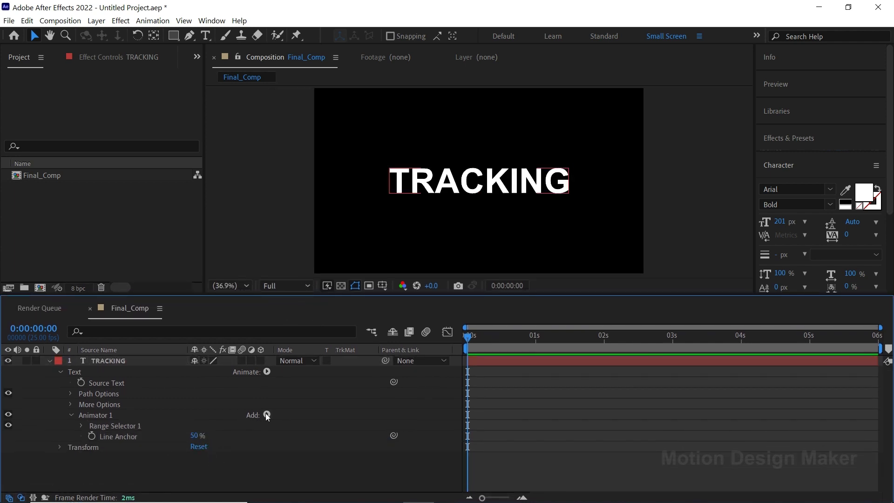
{"action": "left_click", "coordinate": [266, 414]}
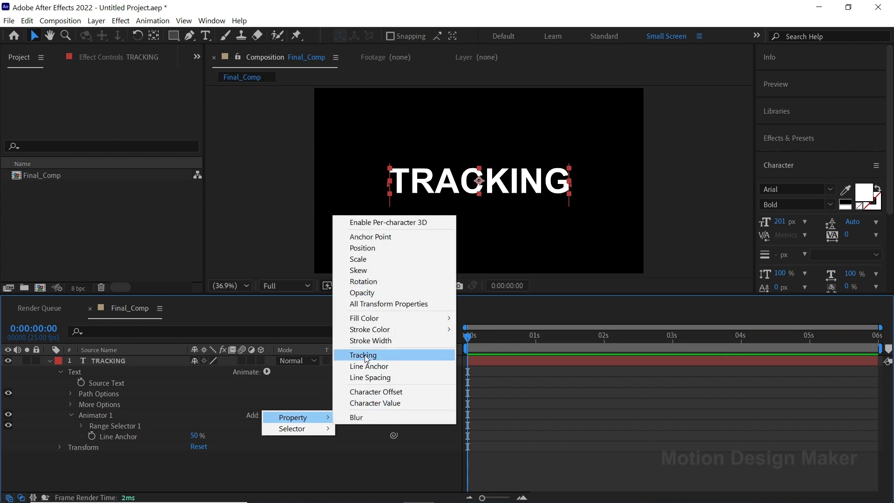
{"action": "left_click", "coordinate": [363, 356]}
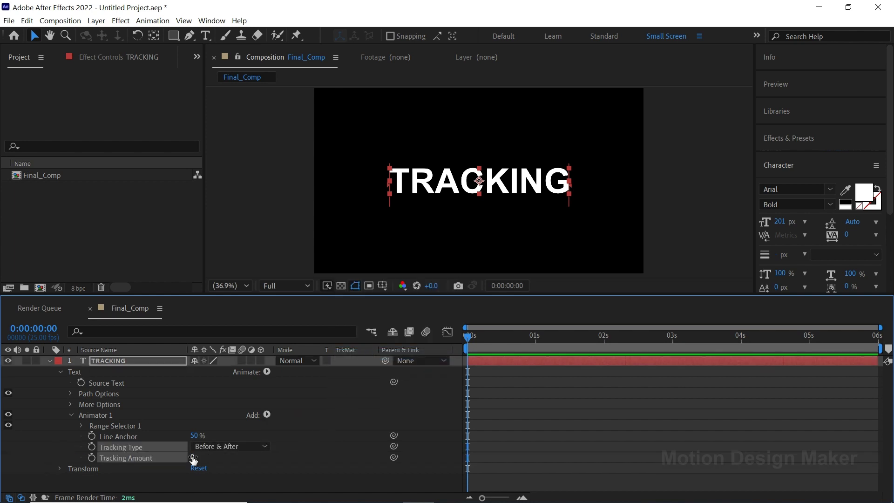
{"action": "left_click_drag", "start_coordinate": [193, 459], "coordinate": [263, 463]}
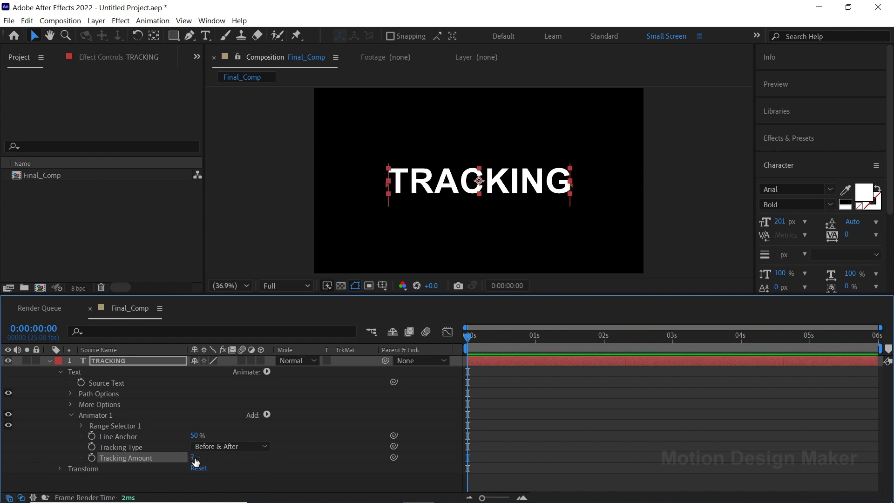
{"action": "left_click", "coordinate": [195, 459]}
{"action": "type", "text": "0"}
{"action": "key", "text": "Return"}
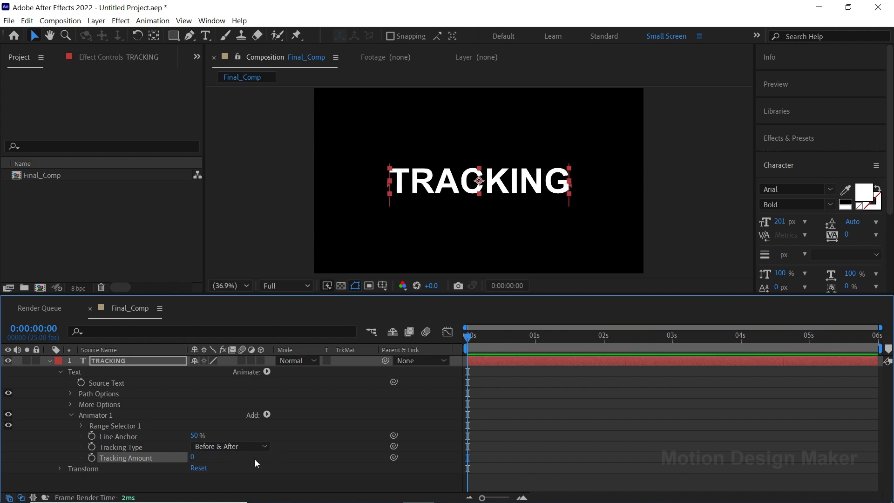
Step: Keyframe Tracking Amount at 0 at the start and 50 at frame 20
{"action": "left_click", "coordinate": [92, 457]}
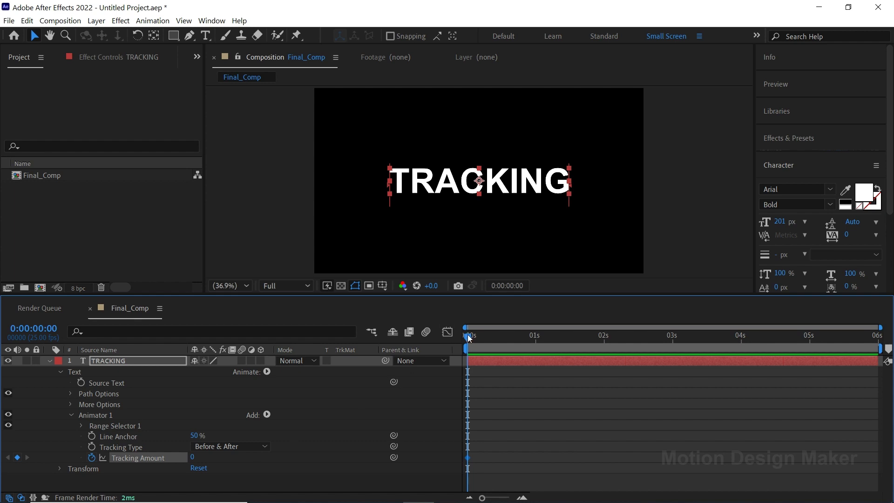
{"action": "left_click_drag", "start_coordinate": [468, 337], "coordinate": [523, 355]}
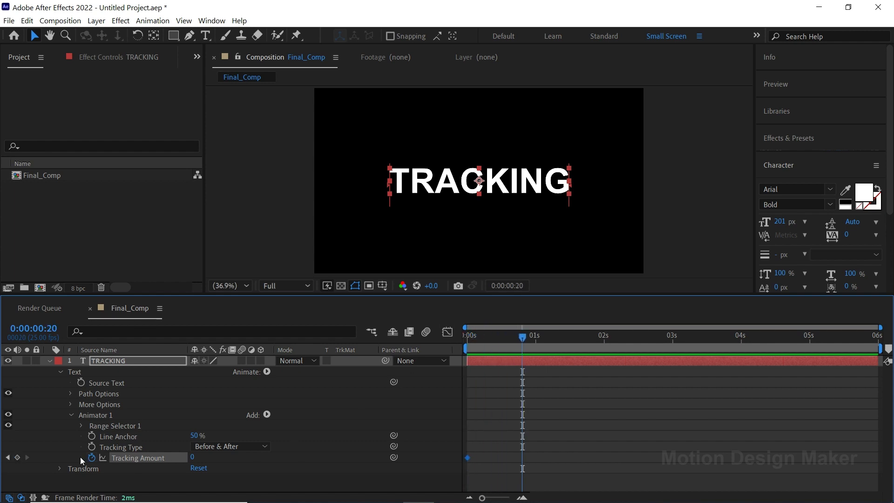
{"action": "left_click", "coordinate": [18, 457]}
{"action": "left_click", "coordinate": [195, 457]}
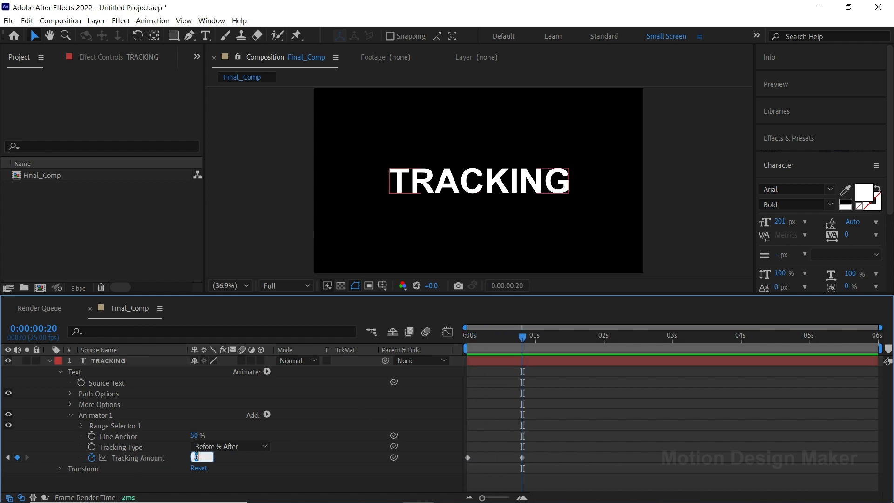
{"action": "type", "text": "50"}
{"action": "left_click", "coordinate": [283, 455]}
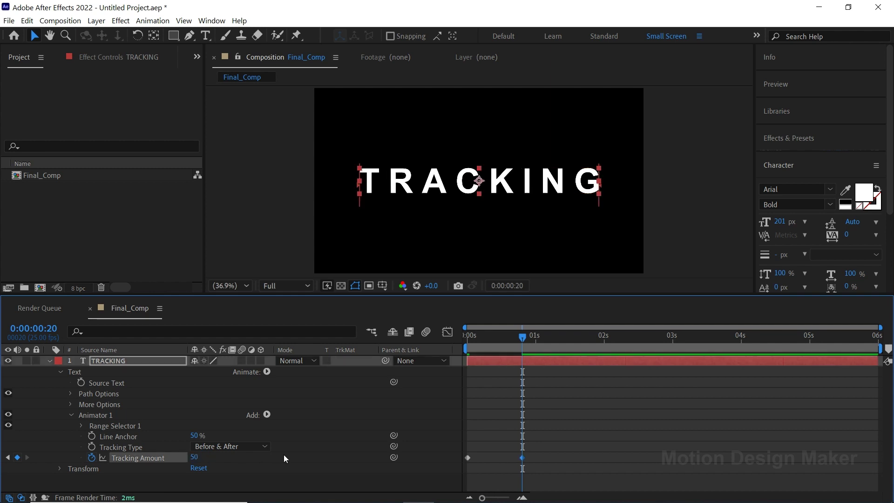
Step: Preview the tracking animation and select both Tracking Amount keyframes
{"action": "key", "text": "space"}
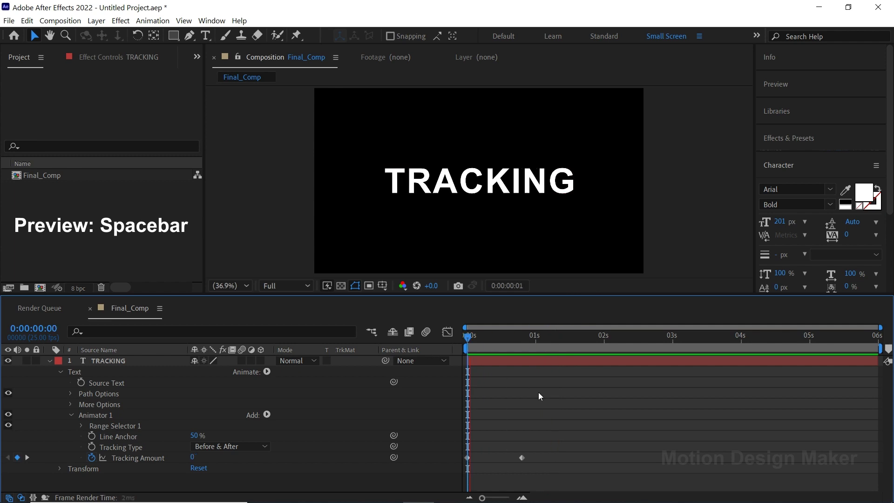
{"action": "key", "text": "space"}
{"action": "left_click_drag", "start_coordinate": [532, 451], "coordinate": [462, 462]}
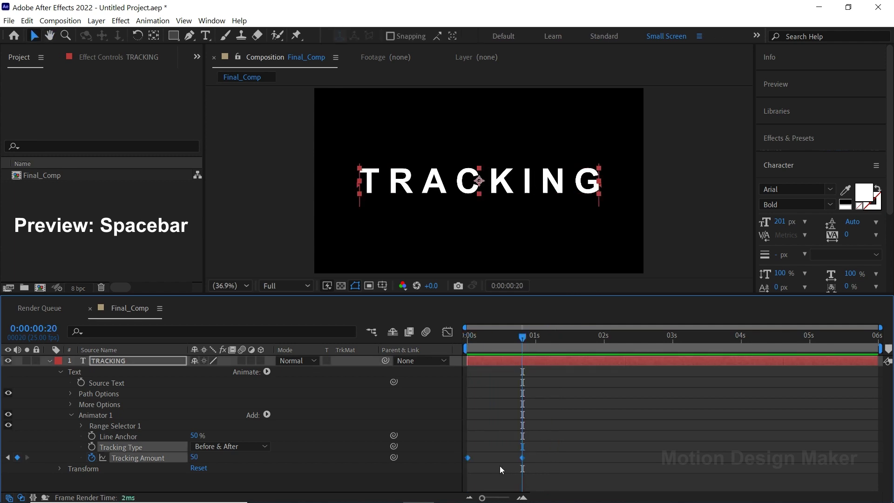
Step: Apply Easy Ease to both keyframes and sharpen the start in the speed graph
{"action": "right_click", "coordinate": [523, 456]}
{"action": "mouse_move", "coordinate": [569, 449]}
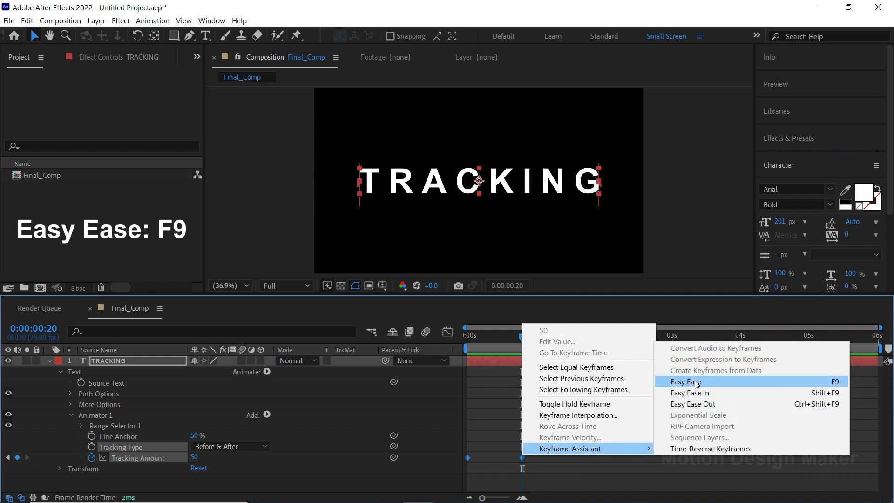
{"action": "left_click", "coordinate": [696, 383]}
{"action": "left_click_drag", "start_coordinate": [554, 441], "coordinate": [485, 463]}
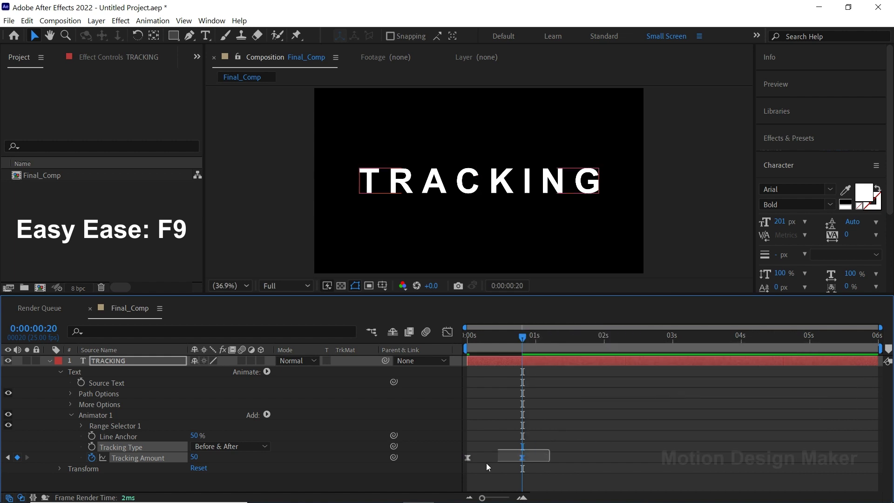
{"action": "left_click", "coordinate": [448, 332]}
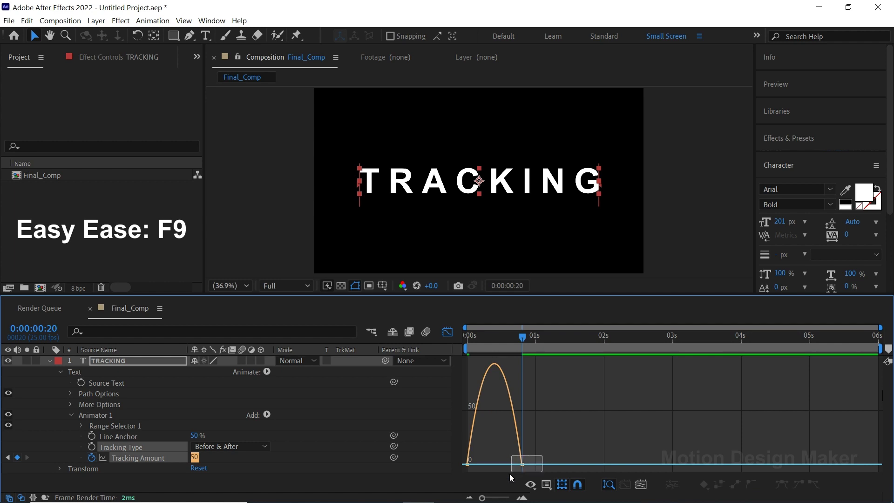
{"action": "mouse_move", "coordinate": [486, 463]}
{"action": "left_mouse_down"}
{"action": "mouse_move", "coordinate": [477, 467]}
{"action": "mouse_move", "coordinate": [469, 370]}
{"action": "left_mouse_up"}
Step: Preview the eased tracking animation from the start and scrub through it
{"action": "key", "text": "Home"}
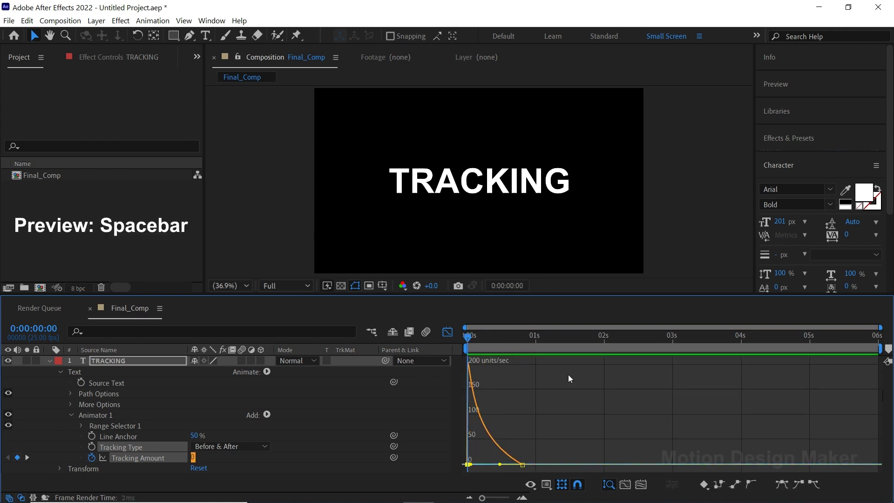
{"action": "key", "text": "space"}
{"action": "left_click", "coordinate": [448, 332]}
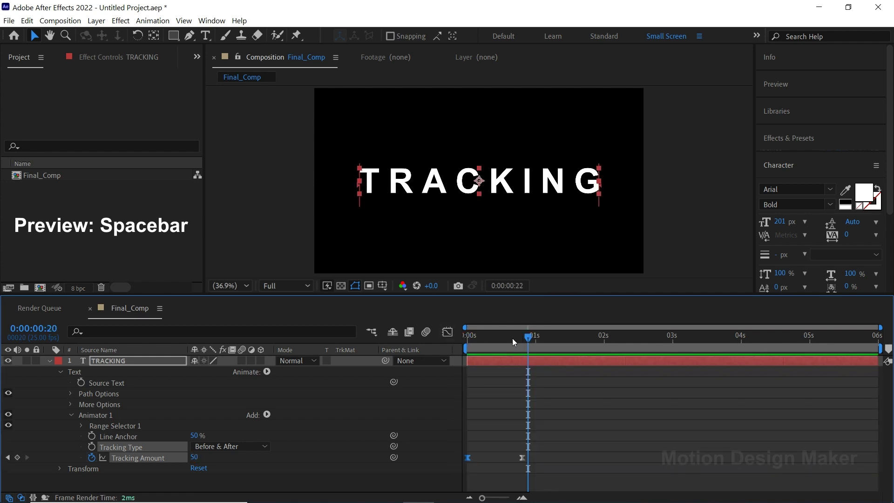
{"action": "mouse_move", "coordinate": [512, 338]}
{"action": "left_mouse_down"}
{"action": "mouse_move", "coordinate": [532, 341]}
{"action": "mouse_move", "coordinate": [521, 341]}
{"action": "left_mouse_up"}
Step: Trim the TRACKING layer to end at frame 20
{"action": "left_click", "coordinate": [483, 402]}
{"action": "key", "text": "alt+bracketright"}
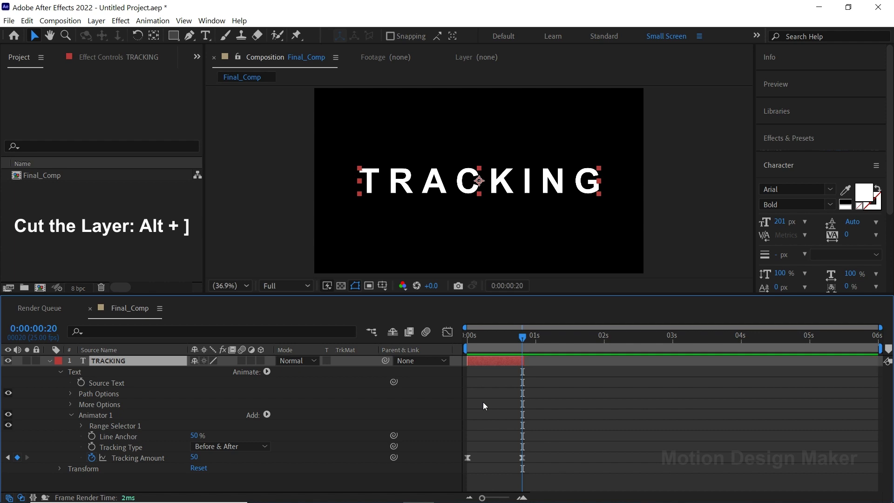
{"action": "key", "text": "equal"}
{"action": "key", "text": "equal"}
{"action": "key", "text": "equal"}
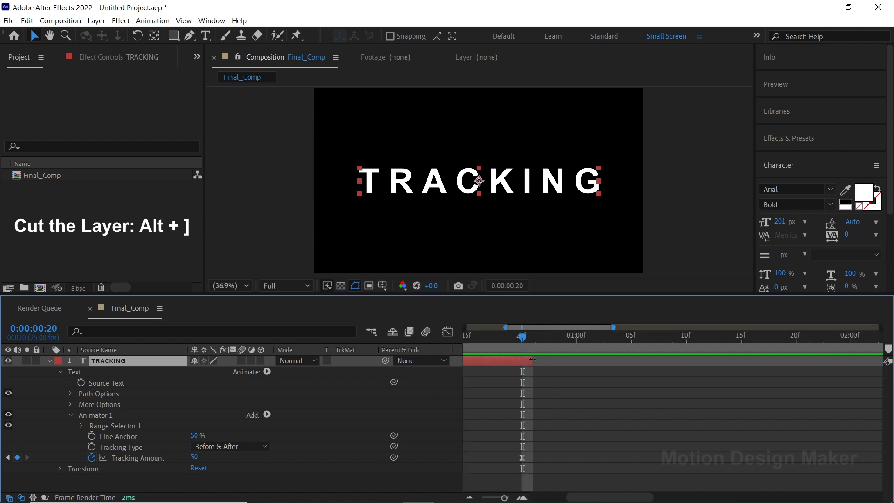
{"action": "left_click_drag", "start_coordinate": [532, 358], "coordinate": [526, 360]}
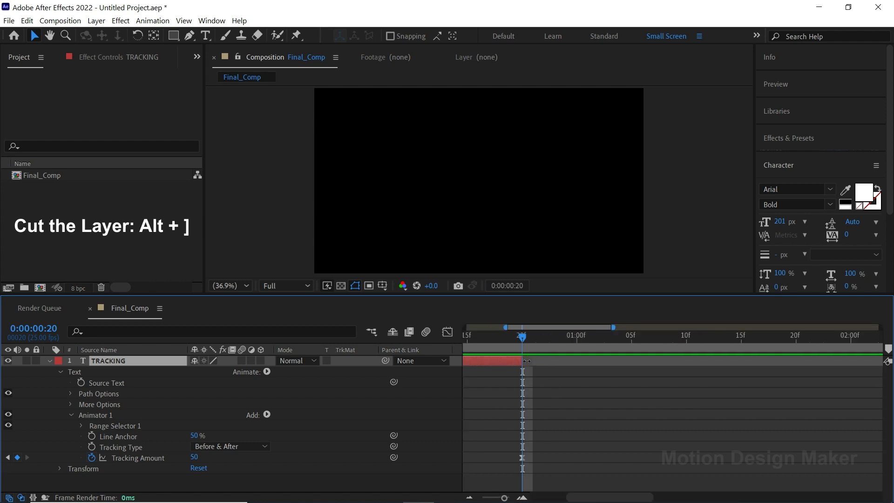
Step: Collapse TRACKING's properties and show the full six-second timeline from the start
{"action": "left_click", "coordinate": [49, 361]}
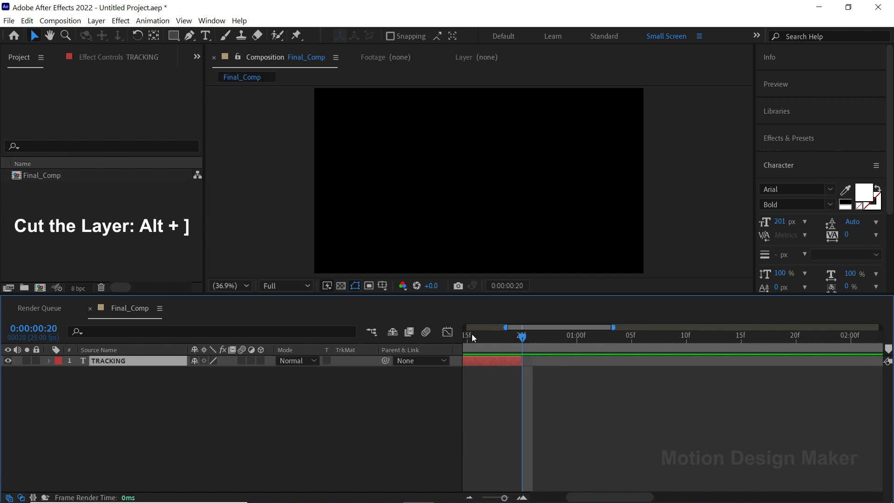
{"action": "key", "text": "Home"}
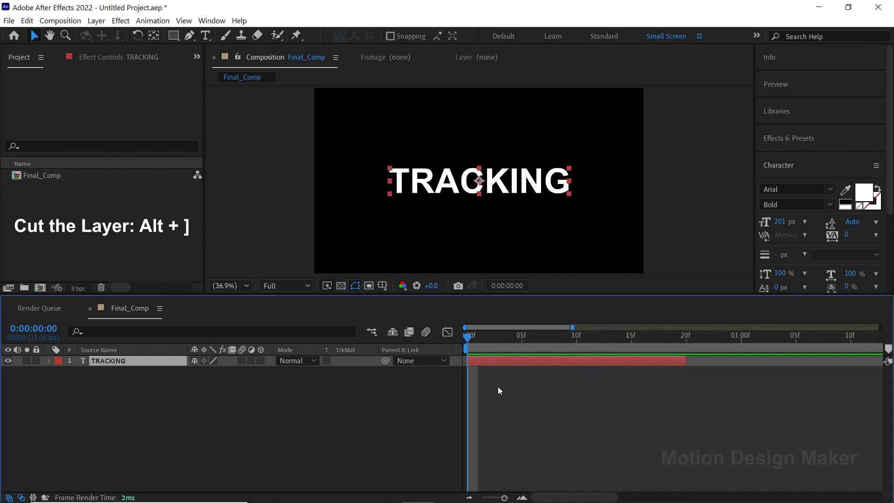
{"action": "key", "text": "minus"}
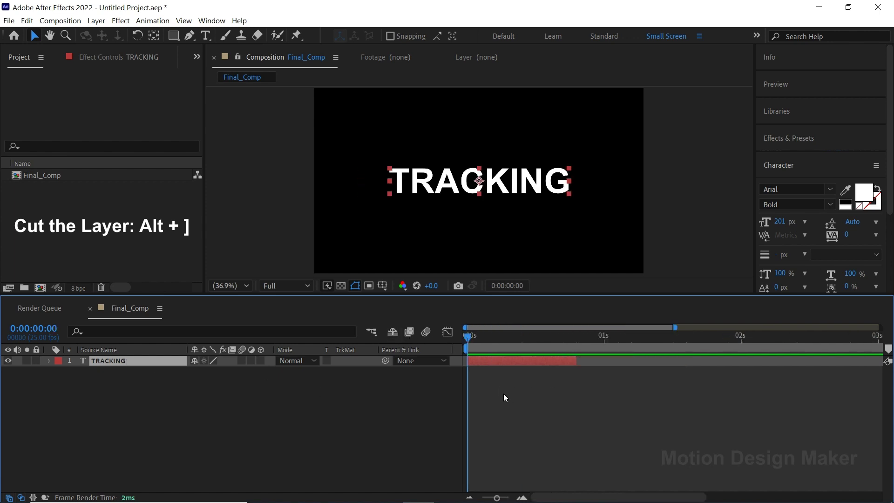
{"action": "key", "text": "minus"}
{"action": "key", "text": "minus"}
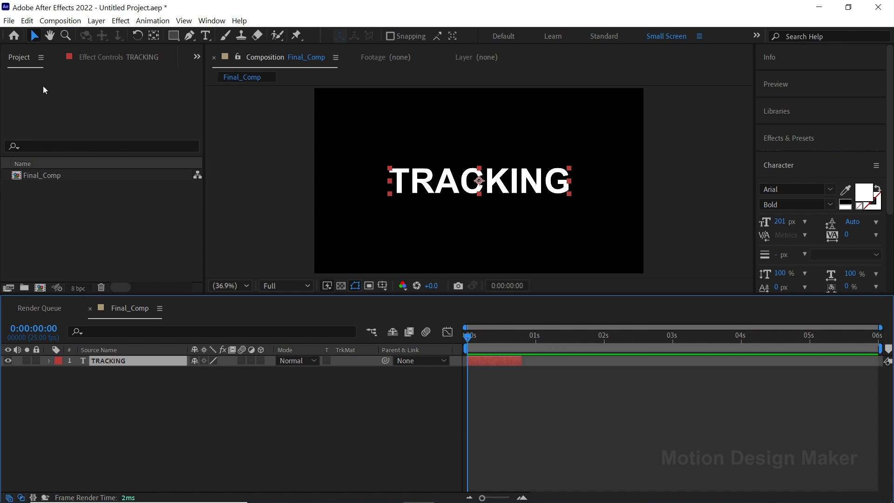
Step: Duplicate the TRACKING layer and make the copy start at frame 20
{"action": "left_click", "coordinate": [26, 20]}
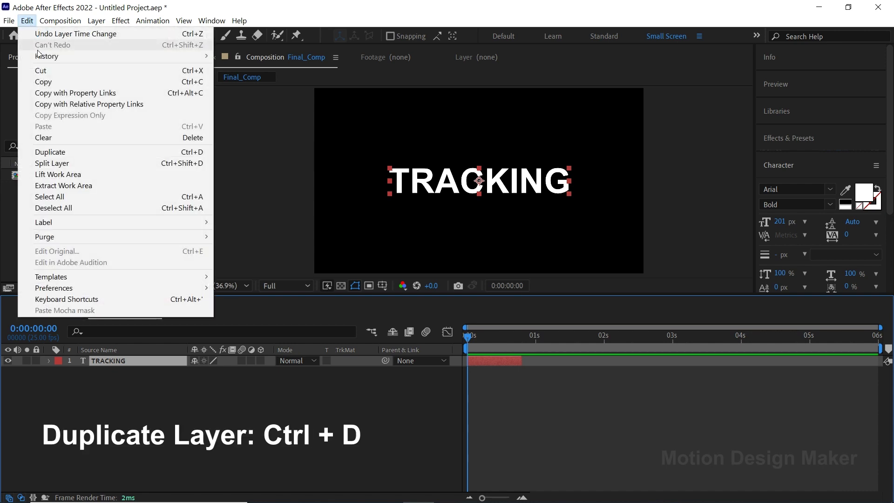
{"action": "left_click", "coordinate": [50, 152]}
{"action": "left_click", "coordinate": [481, 338]}
{"action": "left_click", "coordinate": [523, 342]}
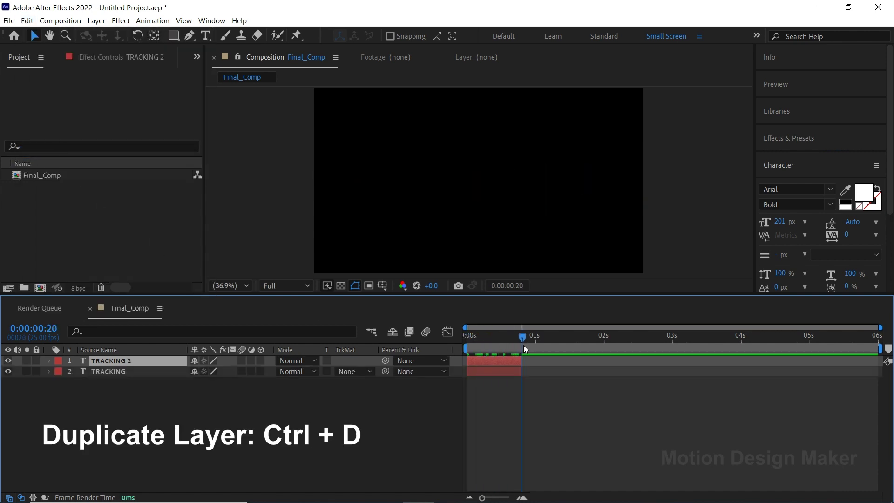
{"action": "left_click_drag", "start_coordinate": [497, 359], "coordinate": [535, 358]}
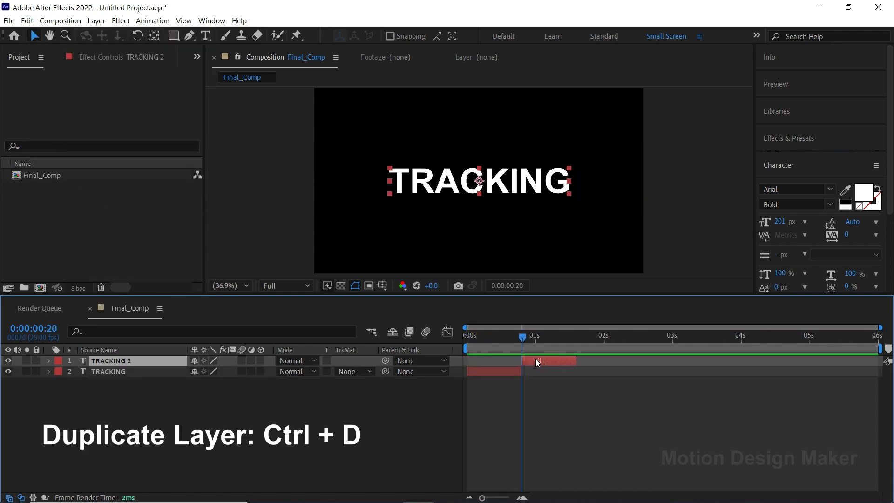
Step: Retype the copy as TEXT, centre it, and preview the TRACKING-to-TEXT handover
{"action": "double_click", "coordinate": [549, 183]}
{"action": "type", "text": "T"}
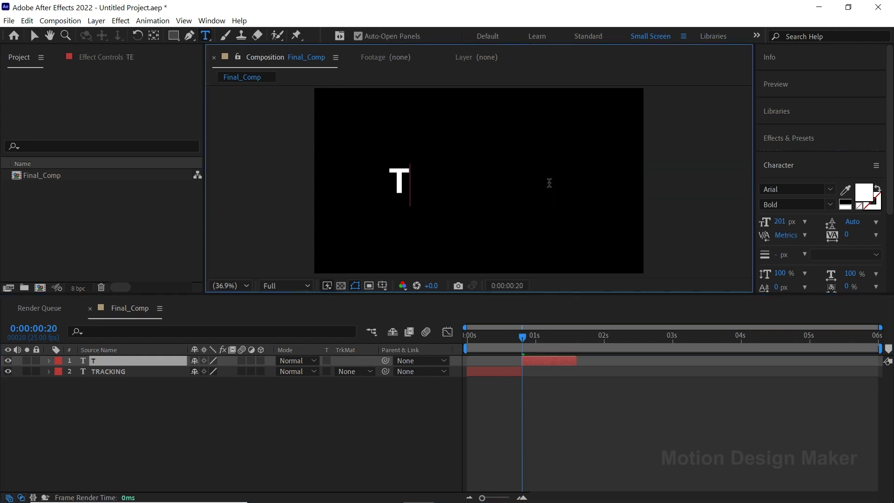
{"action": "type", "text": "EXT"}
{"action": "left_click", "coordinate": [34, 36]}
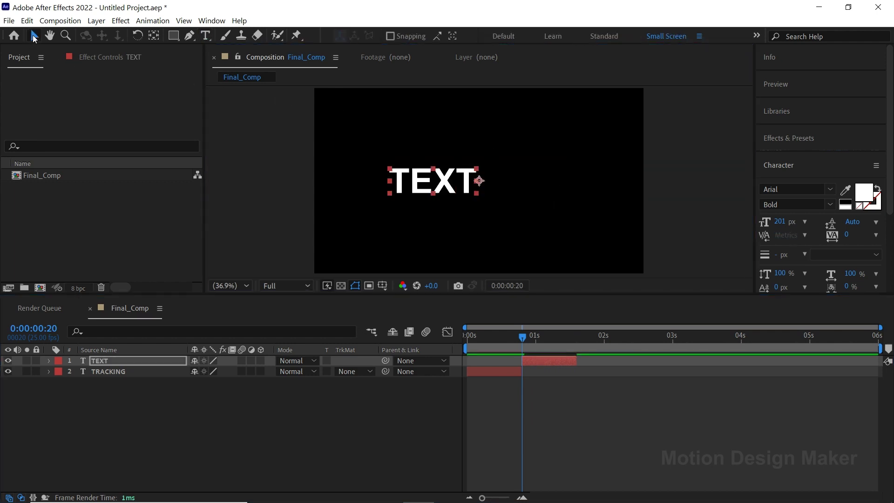
{"action": "left_click_drag", "start_coordinate": [443, 182], "coordinate": [493, 184]}
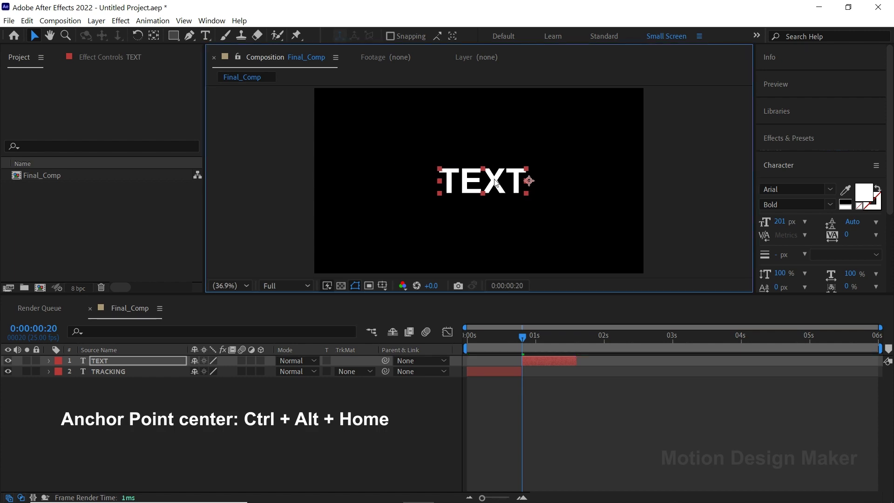
{"action": "key", "text": "ctrl+alt+Home"}
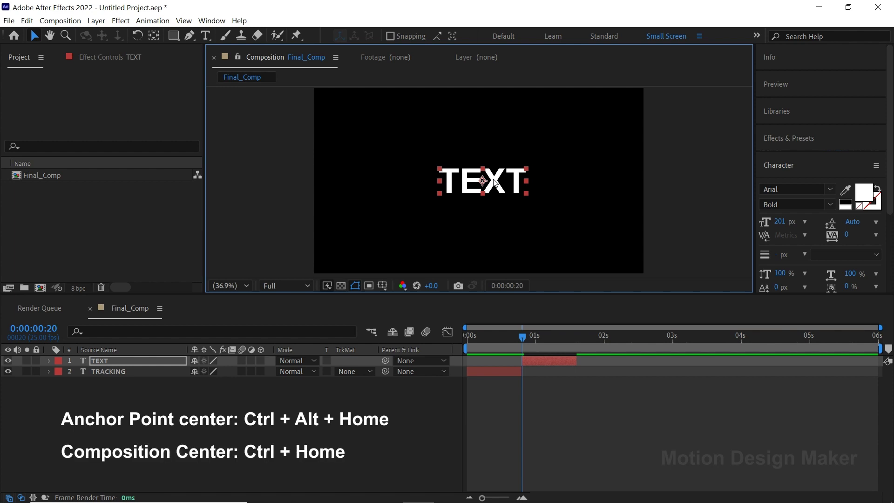
{"action": "key", "text": "ctrl+Home"}
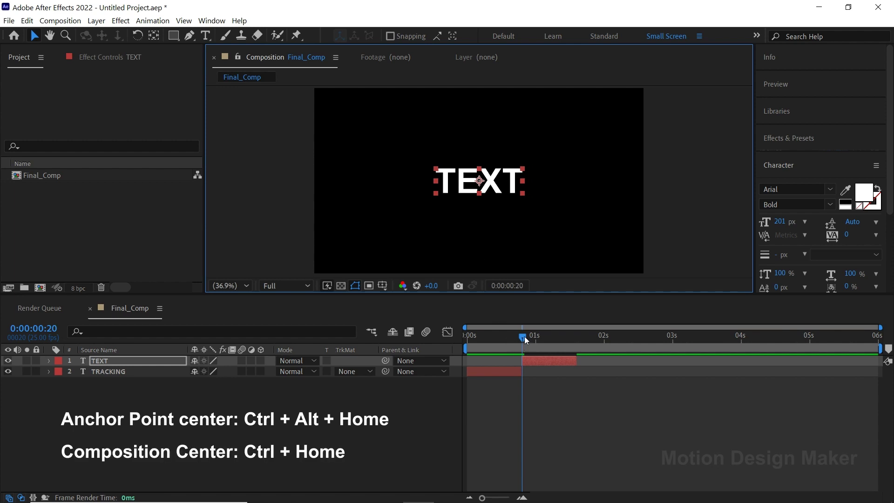
{"action": "mouse_move", "coordinate": [525, 336]}
{"action": "left_mouse_down"}
{"action": "mouse_move", "coordinate": [565, 346]}
{"action": "mouse_move", "coordinate": [504, 347]}
{"action": "left_mouse_up"}
{"action": "key", "text": "space"}
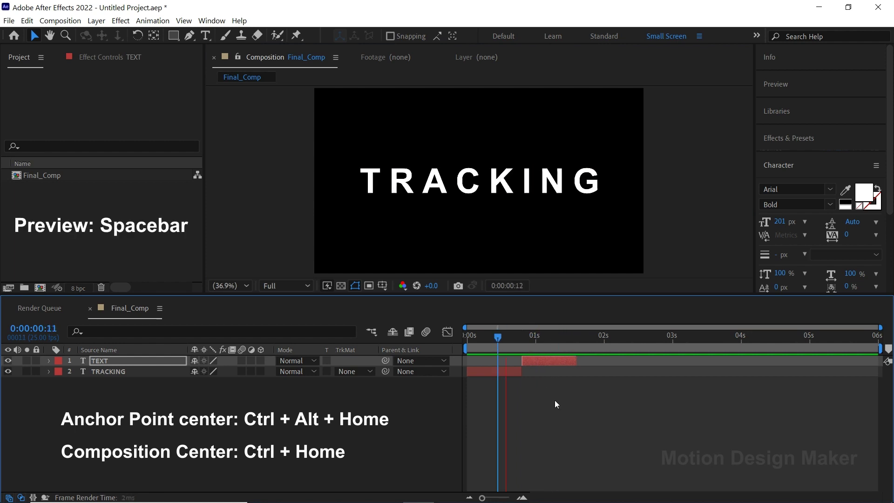
Step: Duplicate TEXT, start the copy at 0:00:01:15 where TEXT ends, and retype it ANIMATION
{"action": "left_click", "coordinate": [574, 339]}
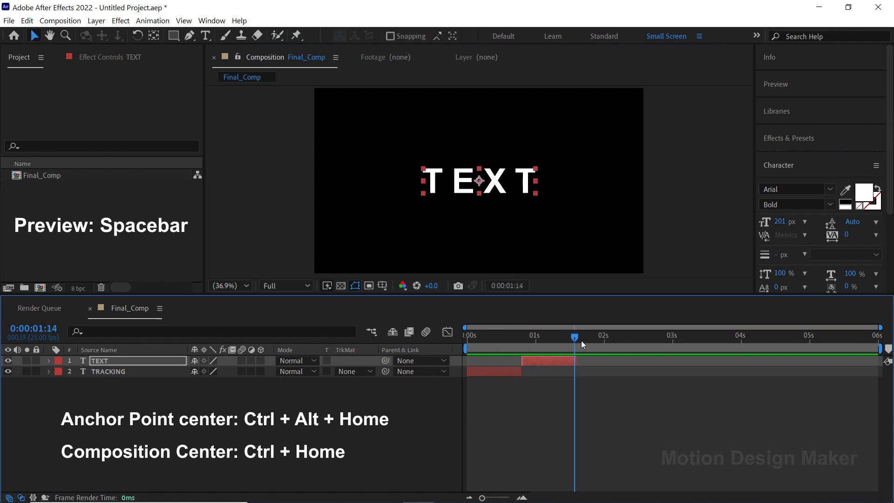
{"action": "left_click", "coordinate": [555, 365]}
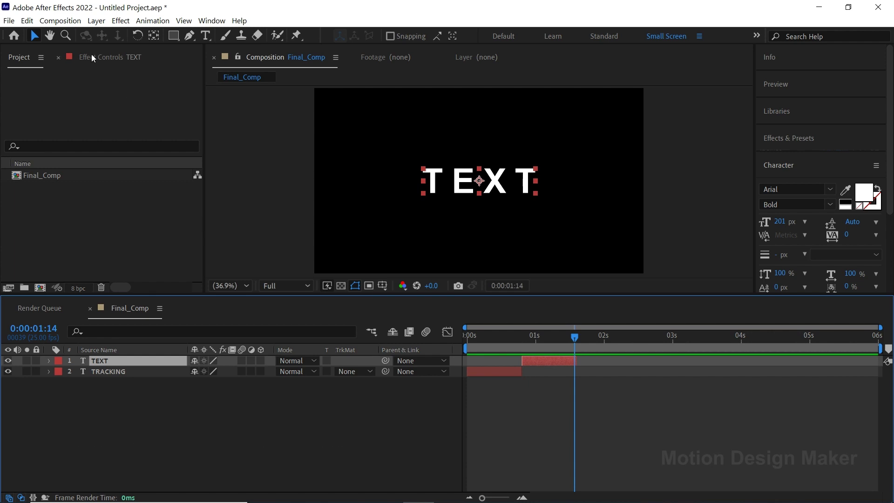
{"action": "left_click", "coordinate": [27, 21]}
{"action": "left_click", "coordinate": [58, 154]}
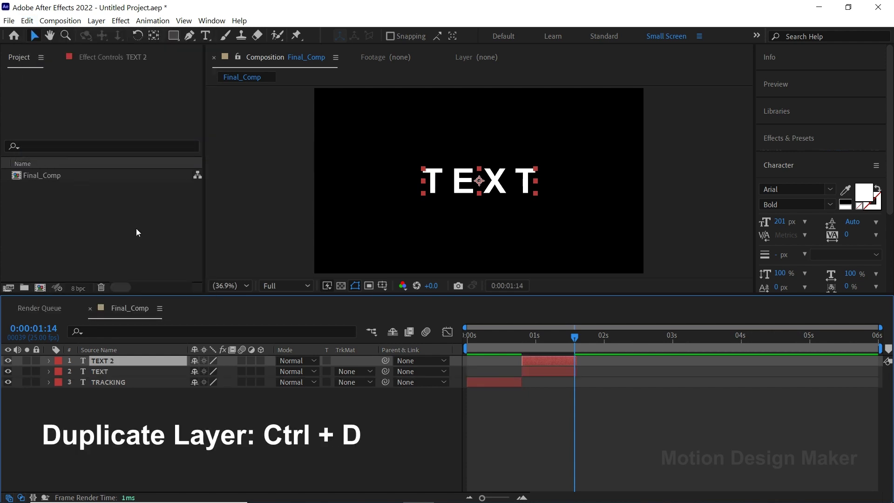
{"action": "left_click_drag", "start_coordinate": [522, 360], "coordinate": [584, 358]}
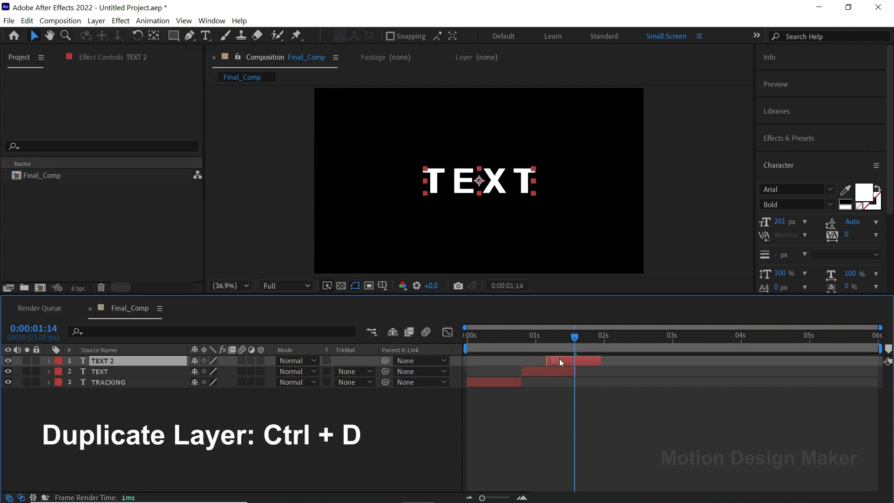
{"action": "left_click", "coordinate": [578, 336]}
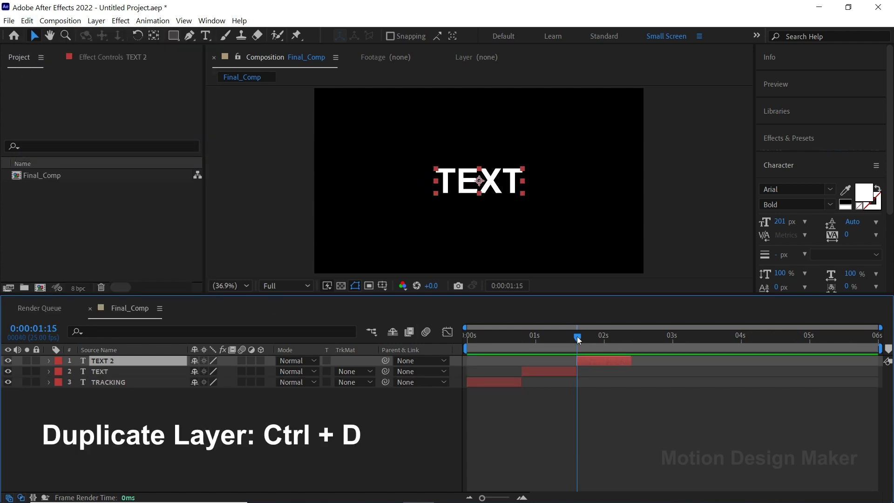
{"action": "double_click", "coordinate": [514, 181]}
{"action": "type", "text": "ANI"}
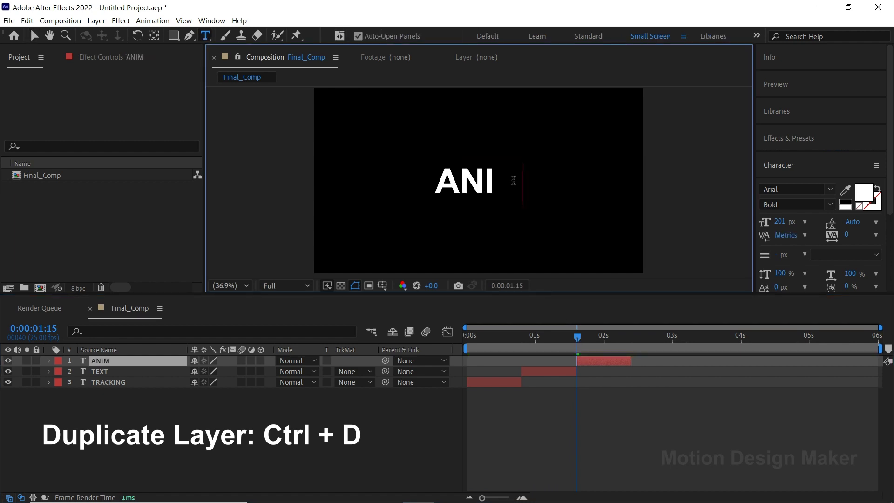
{"action": "type", "text": "MATION."}
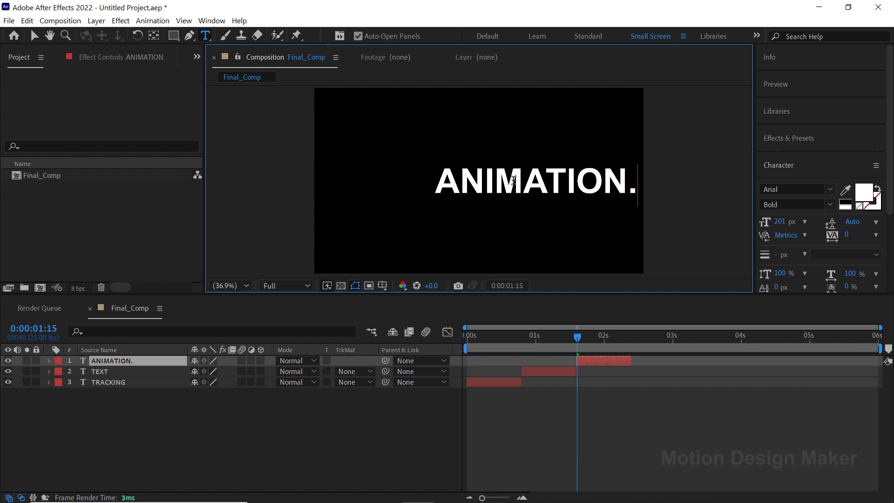
Step: Centre the ANIMATION. layer's anchor point and position in the composition
{"action": "left_click", "coordinate": [594, 429]}
{"action": "left_click", "coordinate": [592, 364]}
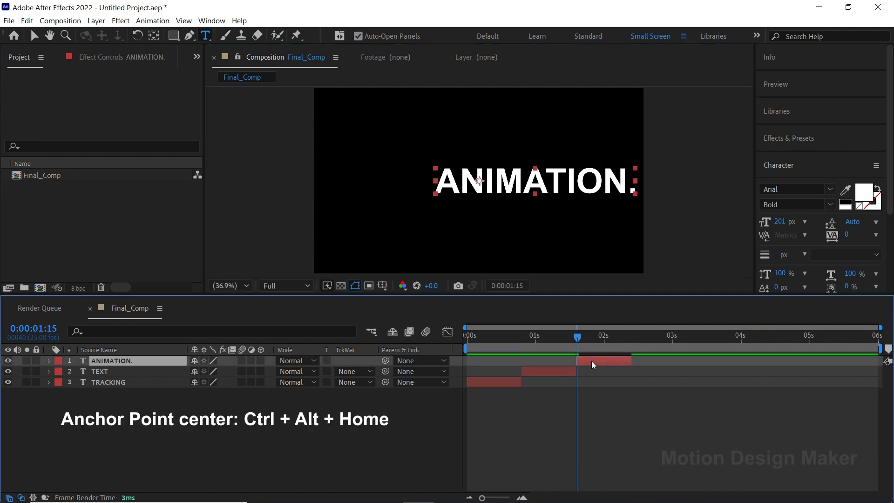
{"action": "key", "text": "ctrl+alt+Home"}
{"action": "key", "text": "ctrl+Home"}
Step: Preview TRACKING, TEXT and ANIMATION. playing in sequence
{"action": "left_click", "coordinate": [602, 400]}
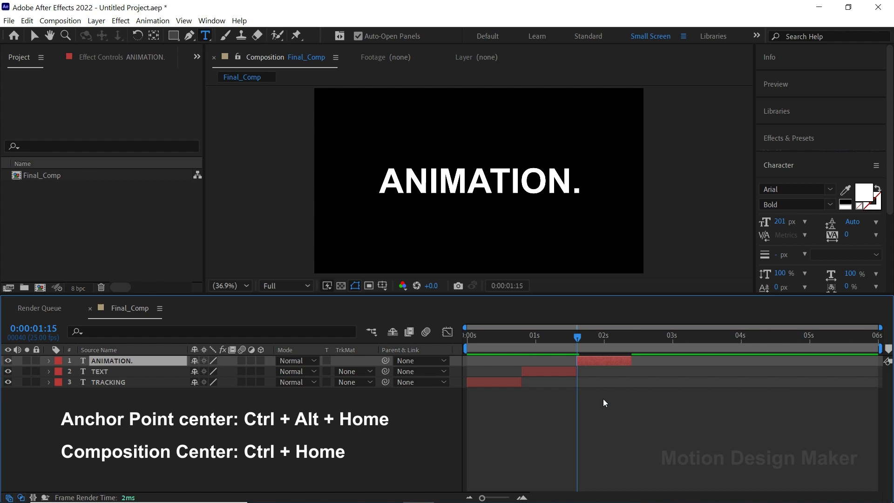
{"action": "key", "text": "space"}
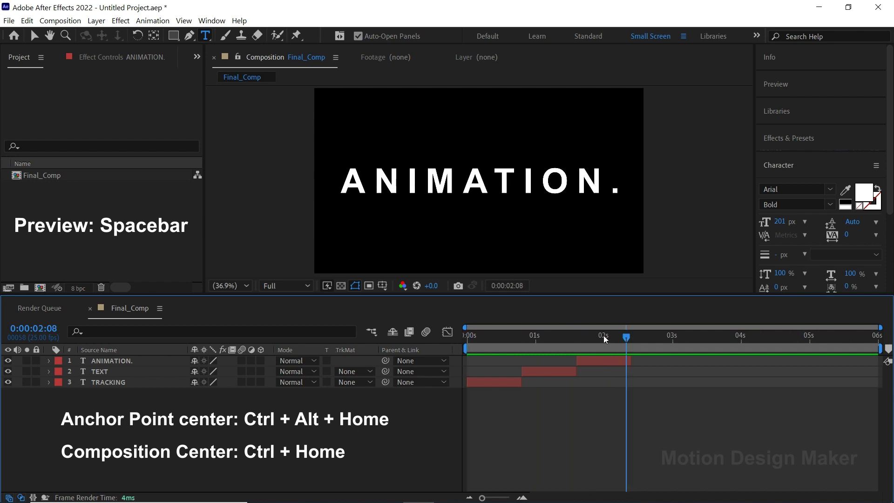
{"action": "key", "text": "space"}
Step: Create a black solid named BG and move it below the three text layers
{"action": "left_click", "coordinate": [96, 20]}
{"action": "mouse_move", "coordinate": [109, 34]}
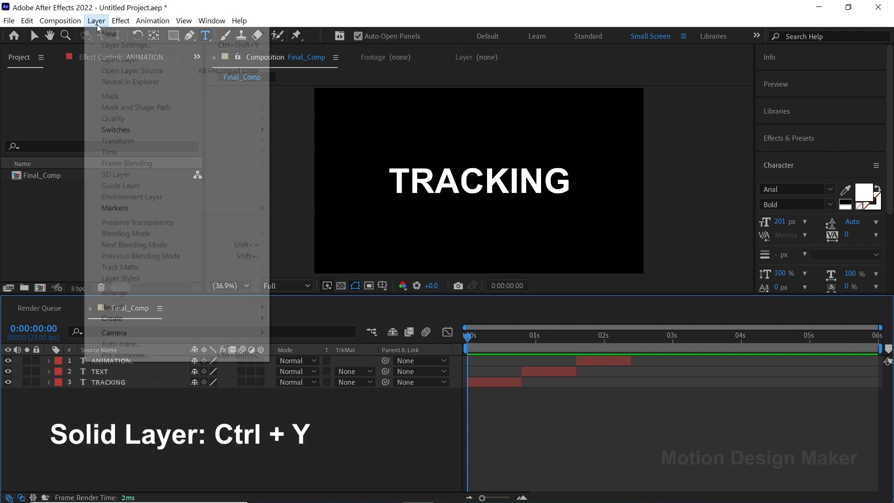
{"action": "left_click", "coordinate": [293, 45]}
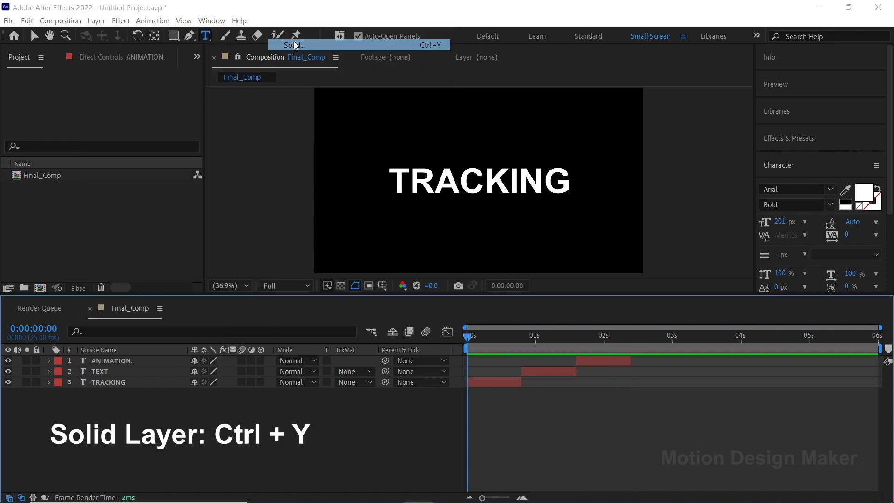
{"action": "type", "text": "B"}
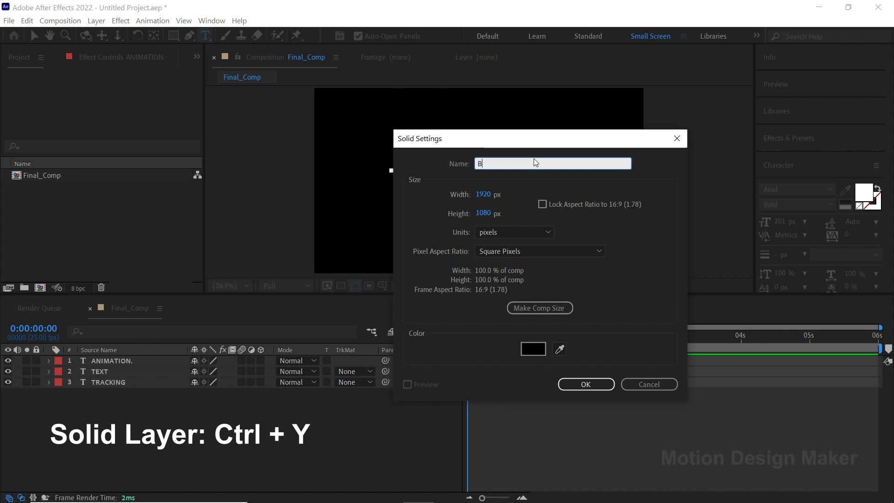
{"action": "type", "text": "G"}
{"action": "left_click", "coordinate": [588, 384]}
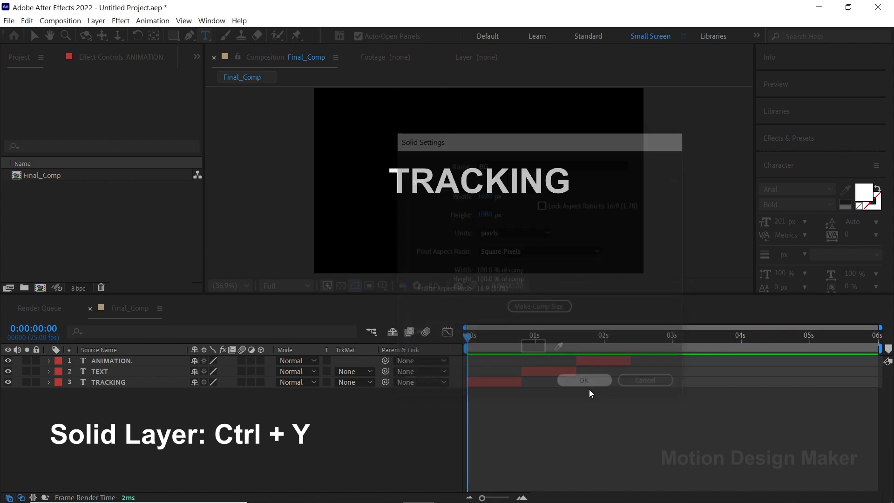
{"action": "left_click_drag", "start_coordinate": [129, 361], "coordinate": [129, 399]}
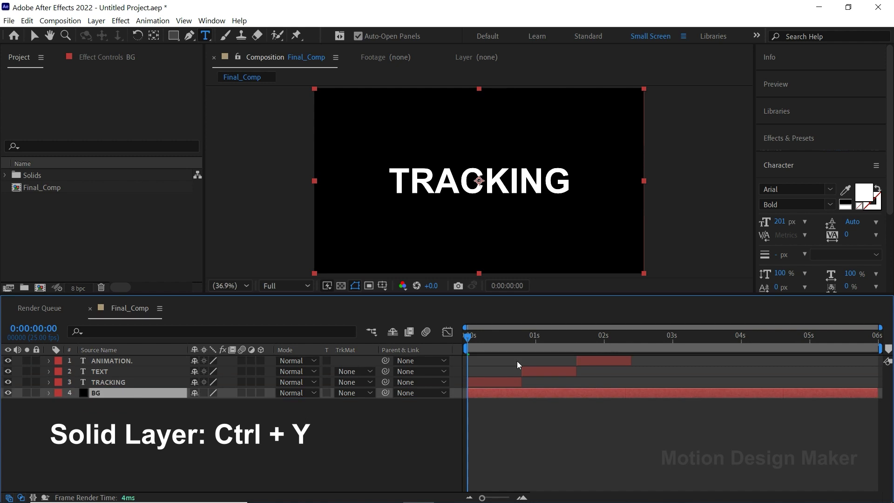
Step: Apply the Fill effect from Effects & Presets to the BG layer
{"action": "left_click", "coordinate": [784, 139]}
{"action": "left_click", "coordinate": [798, 159]}
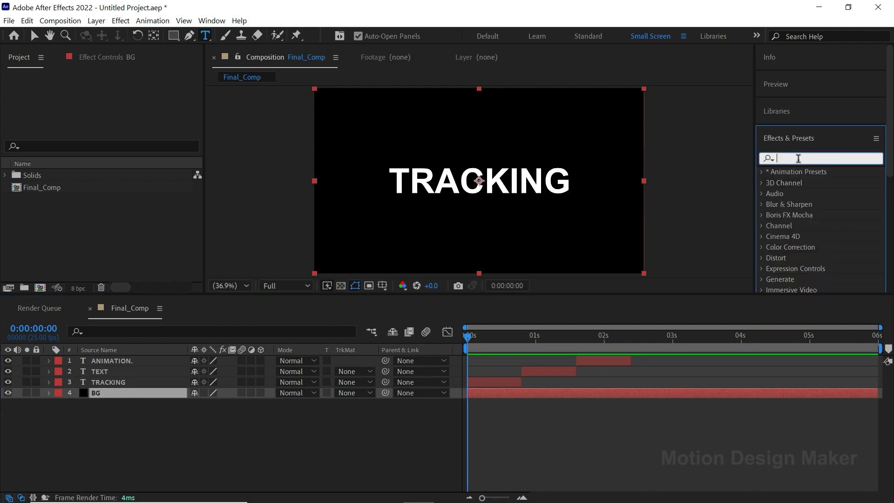
{"action": "type", "text": "fill"}
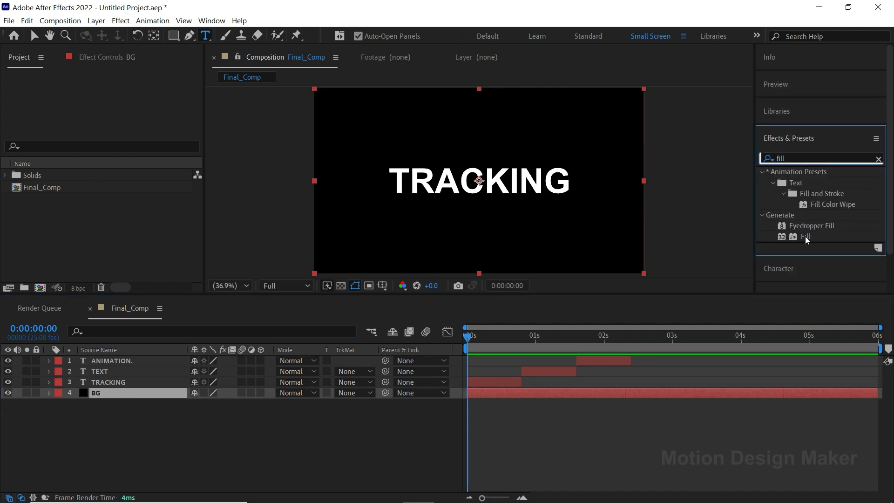
{"action": "left_click", "coordinate": [804, 237]}
{"action": "left_click_drag", "start_coordinate": [808, 238], "coordinate": [497, 395]}
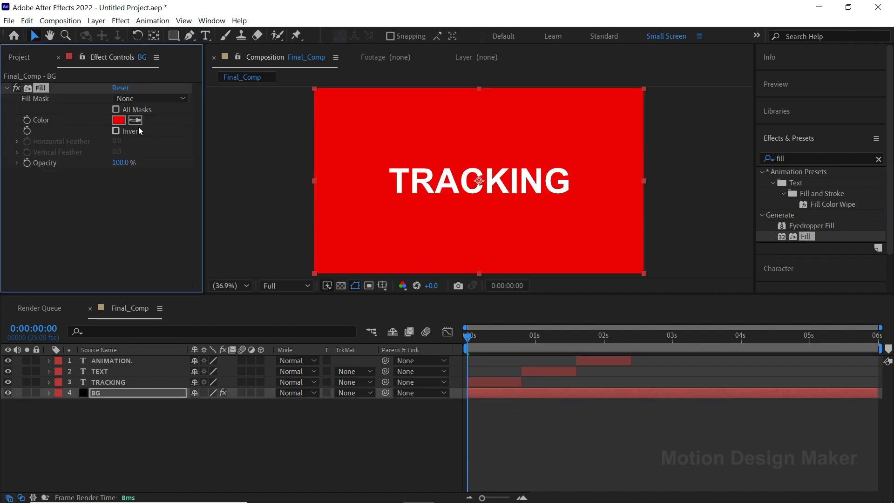
Step: Set the Fill colour to a deep blue
{"action": "left_click", "coordinate": [119, 121]}
{"action": "left_click", "coordinate": [227, 264]}
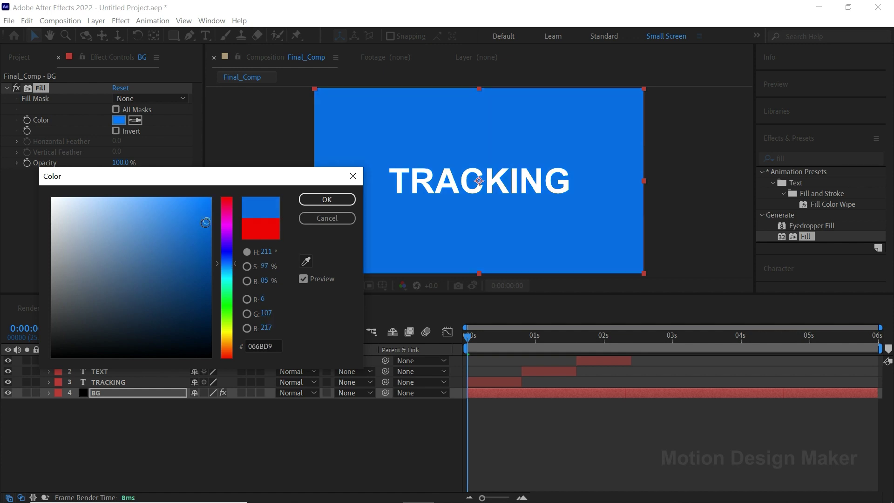
{"action": "left_click_drag", "start_coordinate": [205, 222], "coordinate": [198, 241]}
{"action": "left_click", "coordinate": [324, 201]}
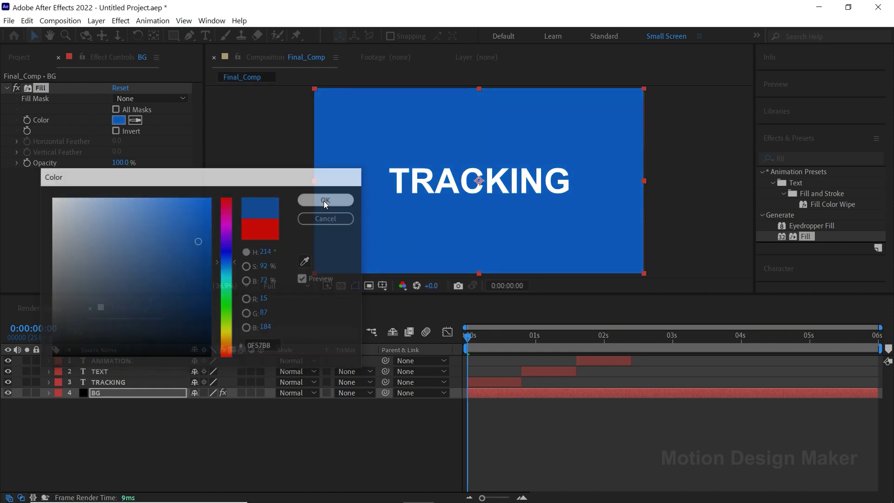
{"action": "left_click_drag", "start_coordinate": [513, 336], "coordinate": [522, 340]}
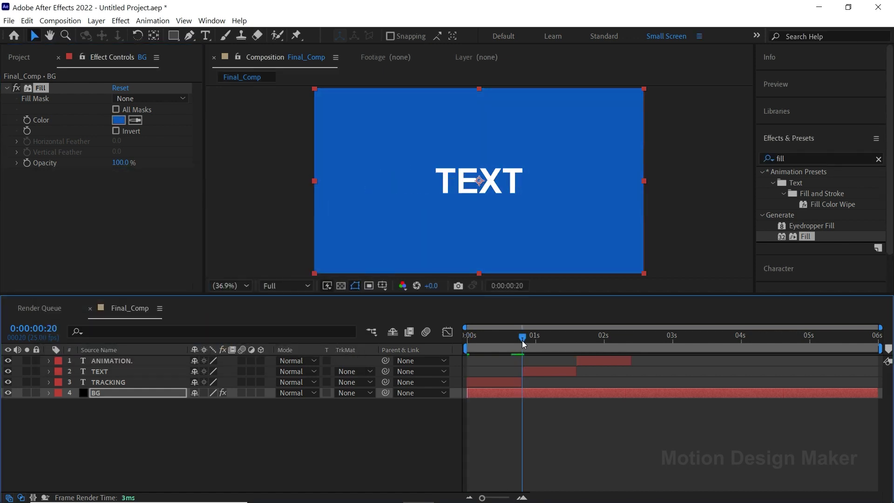
Step: Set a blue BG fill colour keyframe at frame 0
{"action": "left_click", "coordinate": [28, 121]}
{"action": "left_click", "coordinate": [527, 395]}
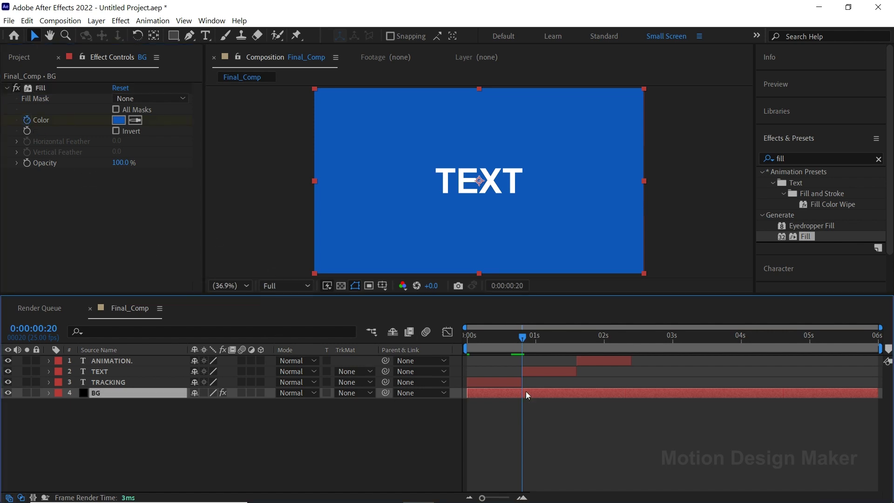
{"action": "key", "text": "u"}
{"action": "left_click_drag", "start_coordinate": [522, 340], "coordinate": [467, 350]}
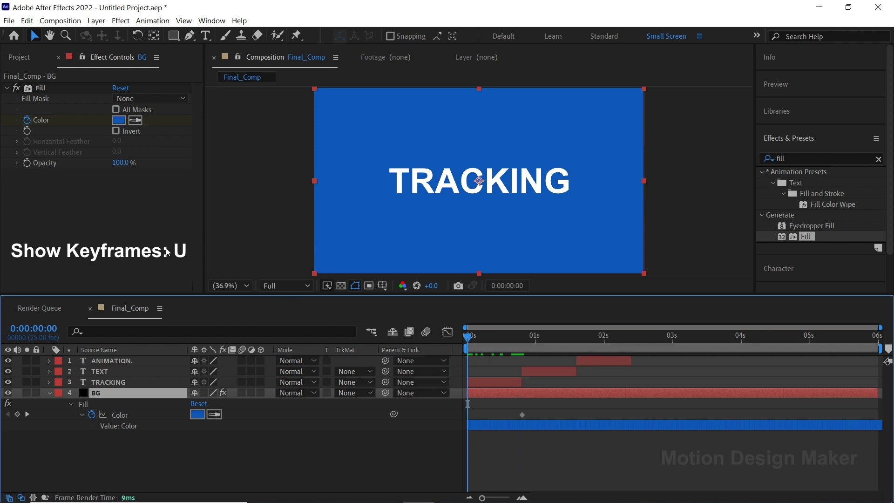
{"action": "left_click", "coordinate": [17, 414]}
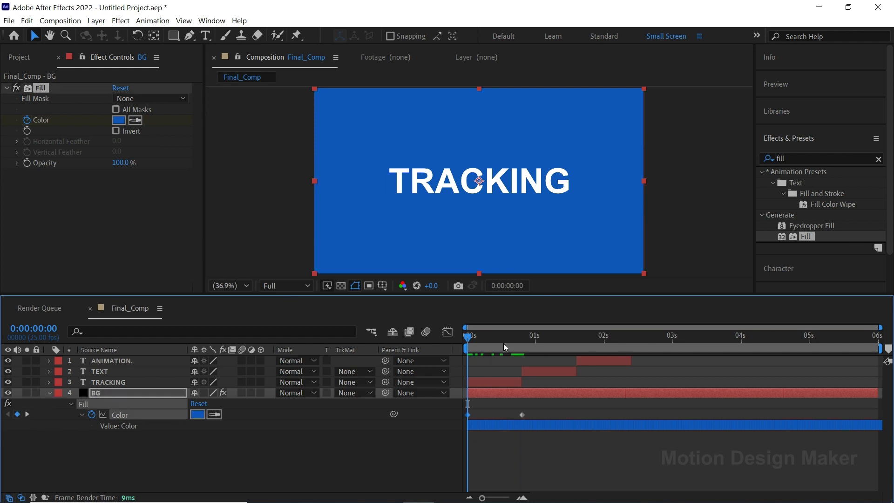
Step: Keyframe the background colour to pink at frame 20
{"action": "left_click_drag", "start_coordinate": [504, 343], "coordinate": [523, 343]}
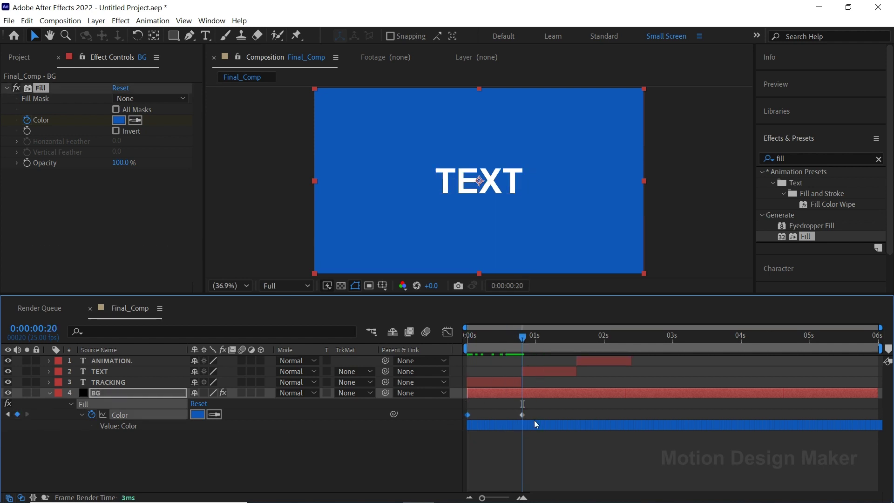
{"action": "left_click", "coordinate": [198, 414]}
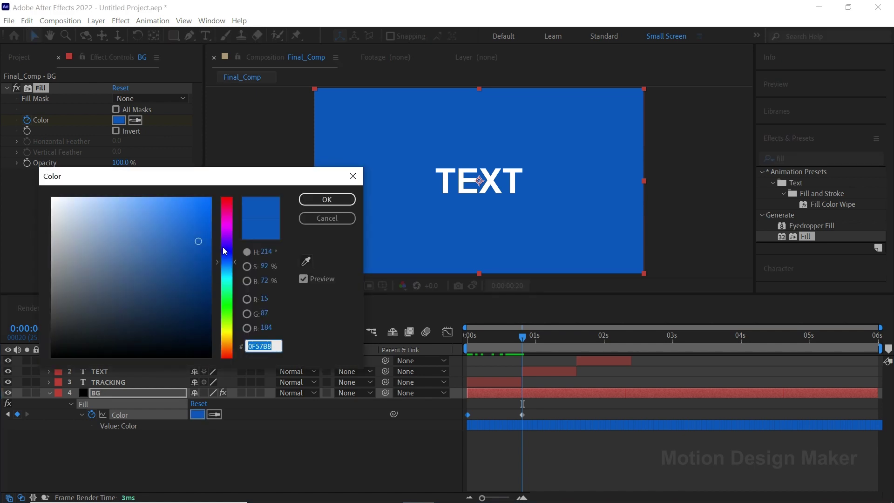
{"action": "mouse_move", "coordinate": [223, 246]}
{"action": "left_mouse_down"}
{"action": "mouse_move", "coordinate": [224, 206]}
{"action": "mouse_move", "coordinate": [167, 196]}
{"action": "left_mouse_up"}
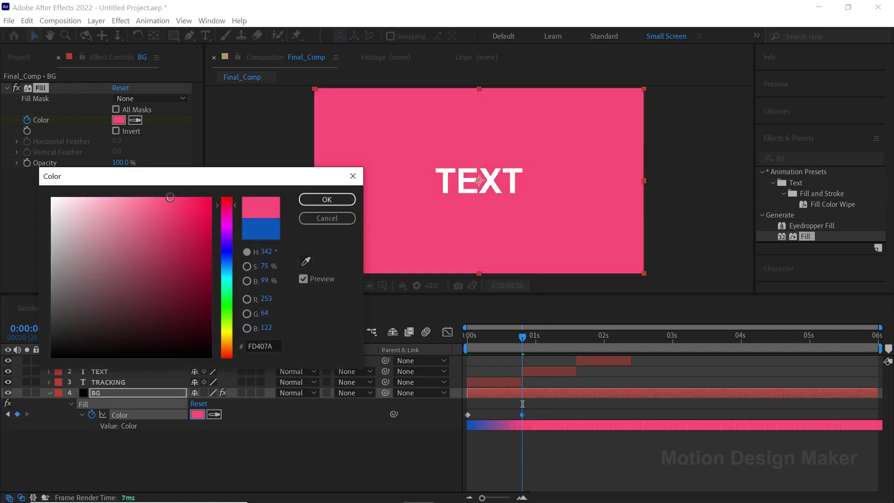
{"action": "left_click_drag", "start_coordinate": [234, 201], "coordinate": [233, 203]}
{"action": "left_click", "coordinate": [325, 202]}
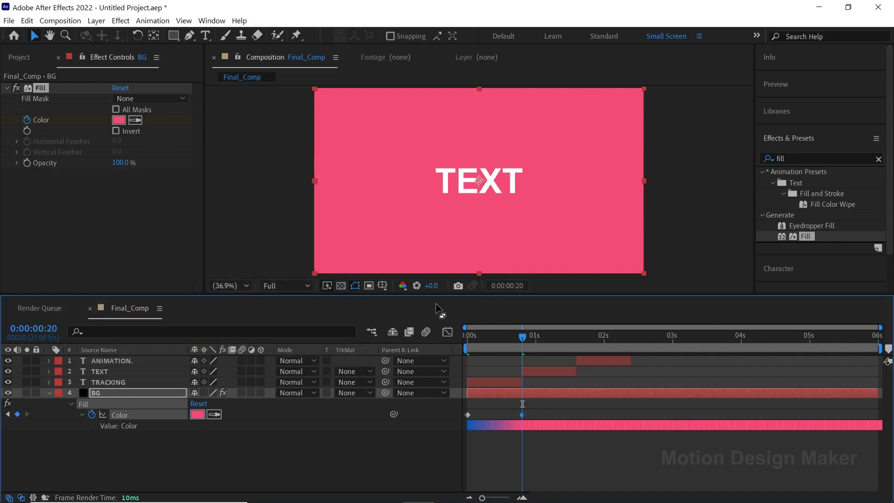
Step: Keyframe a violet background at 0:00:01:15 and select all three colour keyframes
{"action": "left_click_drag", "start_coordinate": [559, 339], "coordinate": [577, 346]}
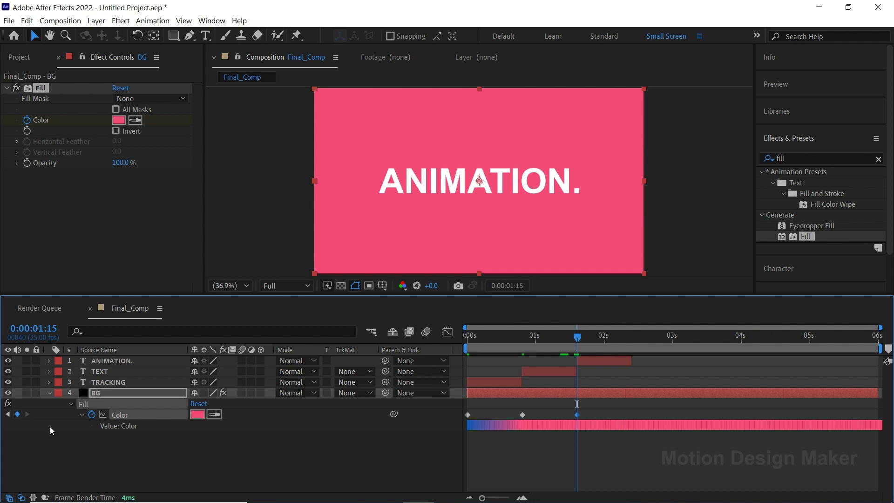
{"action": "left_click", "coordinate": [119, 120]}
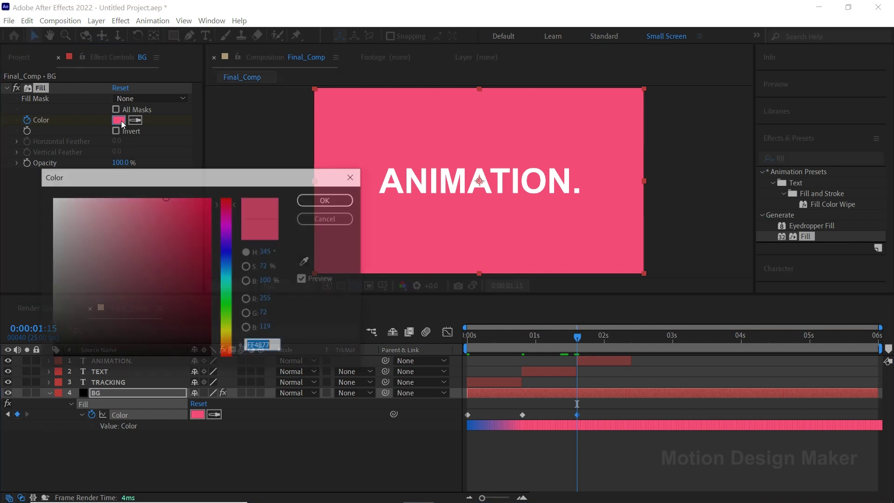
{"action": "left_click", "coordinate": [232, 270]}
{"action": "left_click", "coordinate": [195, 224]}
{"action": "left_click_drag", "start_coordinate": [225, 270], "coordinate": [225, 244]}
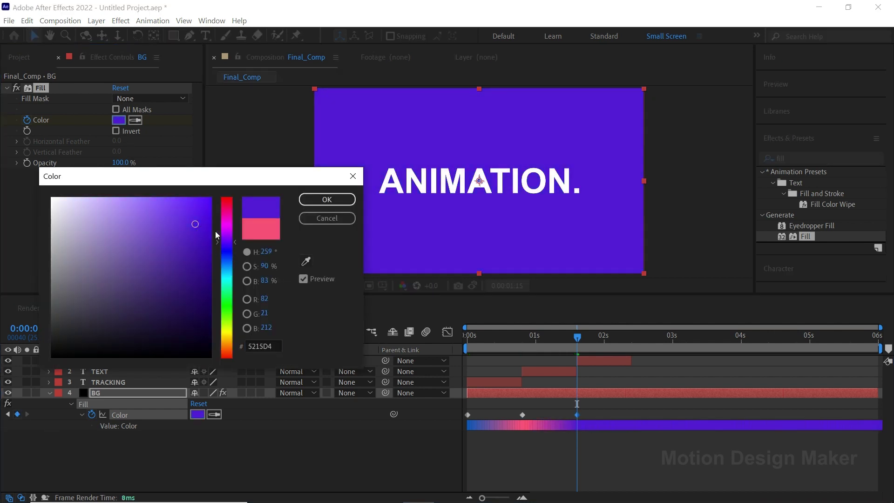
{"action": "left_click_drag", "start_coordinate": [195, 216], "coordinate": [198, 202]}
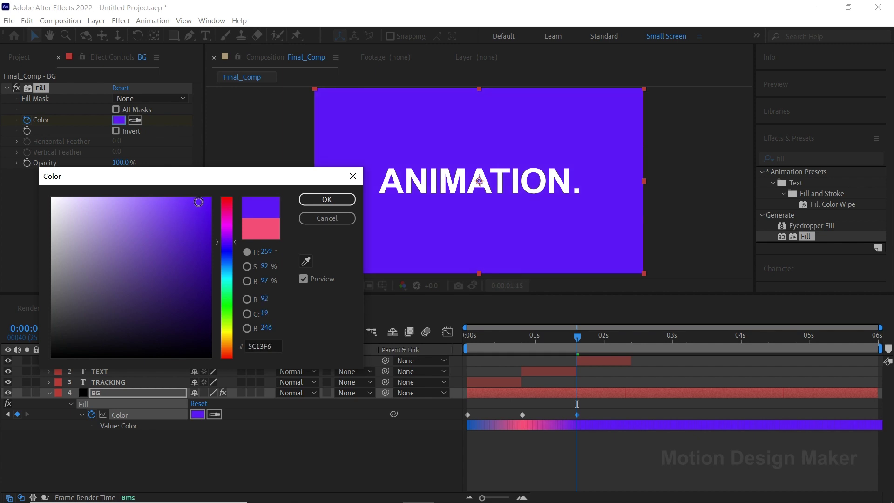
{"action": "left_click", "coordinate": [326, 200]}
{"action": "left_click", "coordinate": [516, 441]}
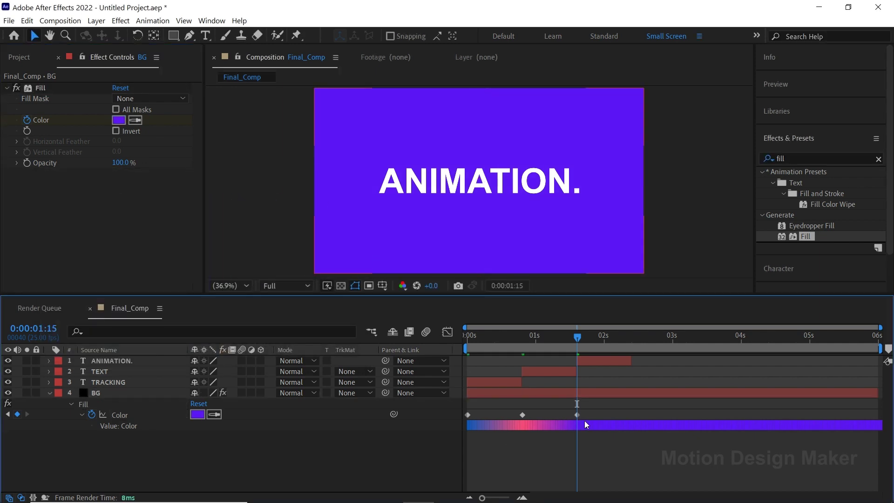
{"action": "left_click_drag", "start_coordinate": [585, 421], "coordinate": [464, 418]}
Step: Convert the three BG colour keyframes to hold keyframes
{"action": "right_click", "coordinate": [522, 414]}
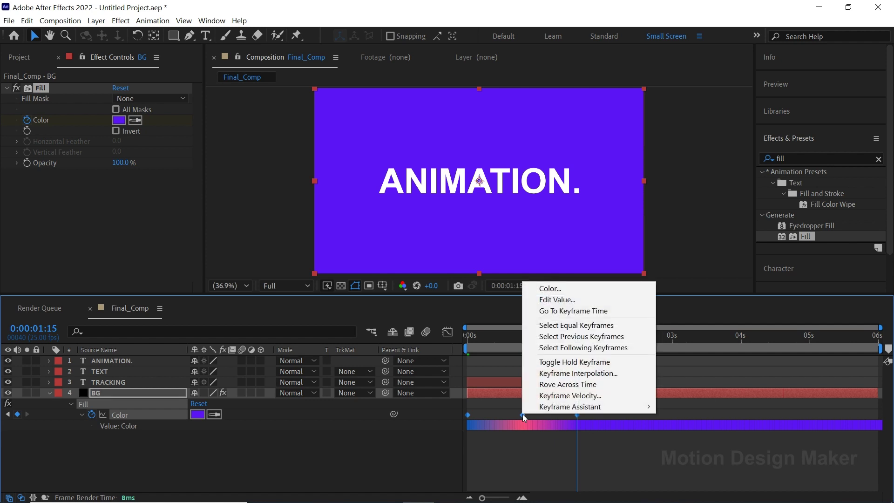
{"action": "left_click", "coordinate": [561, 364]}
{"action": "left_click", "coordinate": [551, 441]}
Step: Preview from the start and end the work area at 0:00:02:09
{"action": "left_click", "coordinate": [538, 335]}
{"action": "key", "text": "Home"}
{"action": "key", "text": "space"}
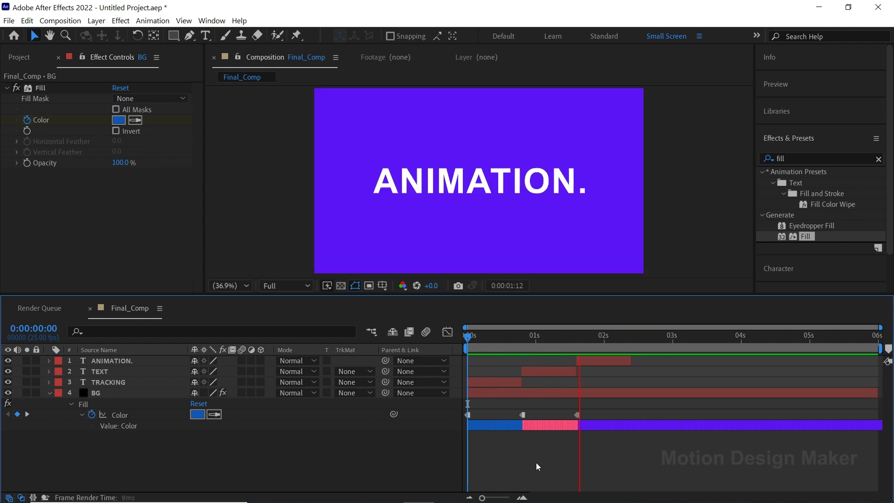
{"action": "left_click", "coordinate": [626, 342]}
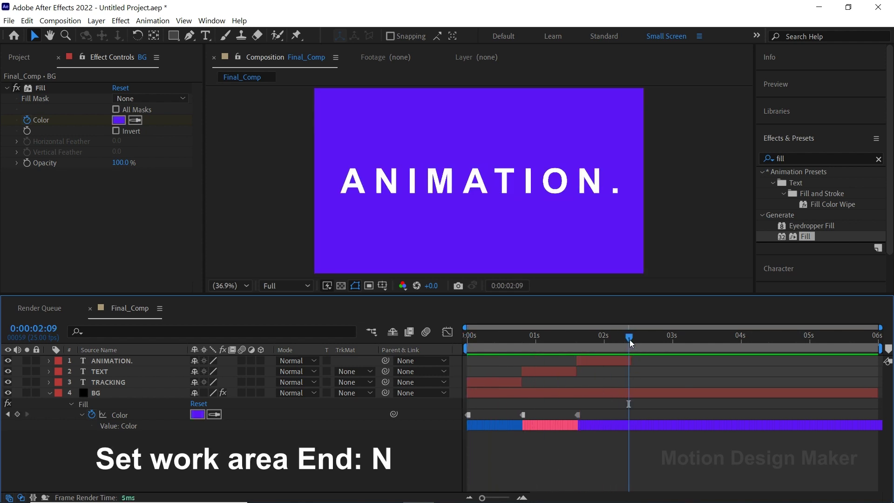
{"action": "key", "text": "n"}
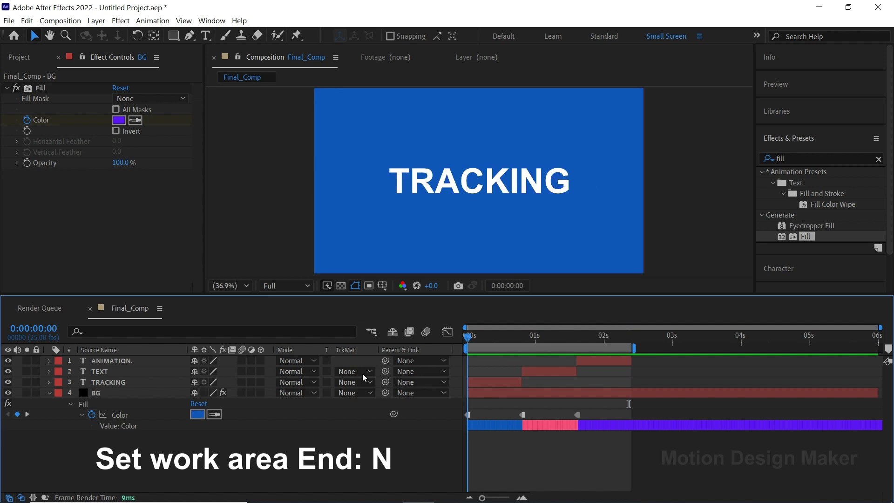
{"action": "key", "text": "space"}
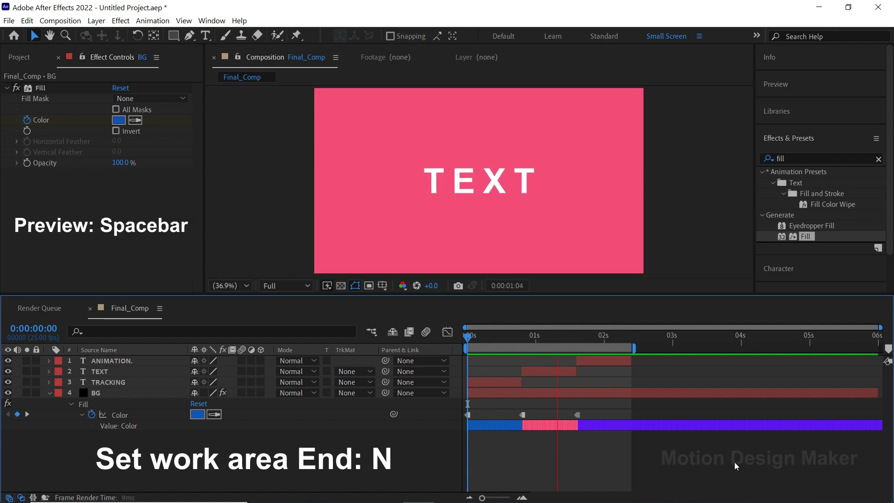
Step: Set the TEXT layer's fill to black in the Character panel, then return to frame 0
{"action": "left_click", "coordinate": [522, 337]}
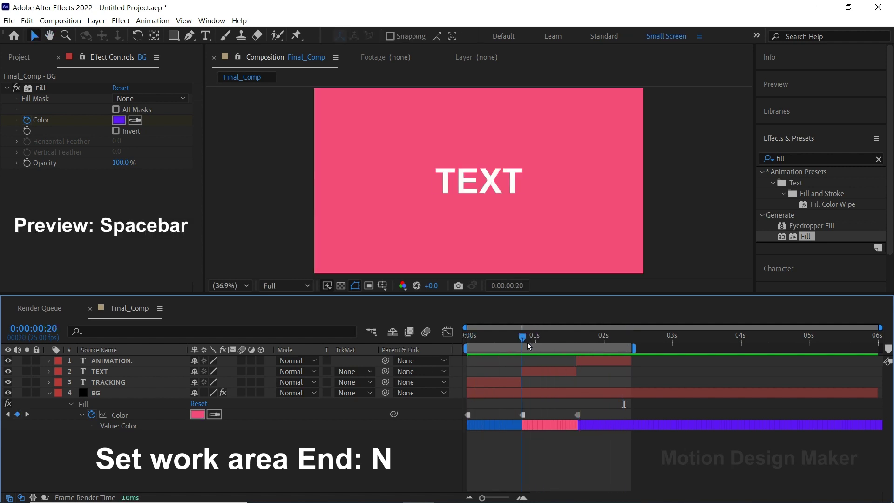
{"action": "key", "text": "equal"}
{"action": "left_click", "coordinate": [543, 376]}
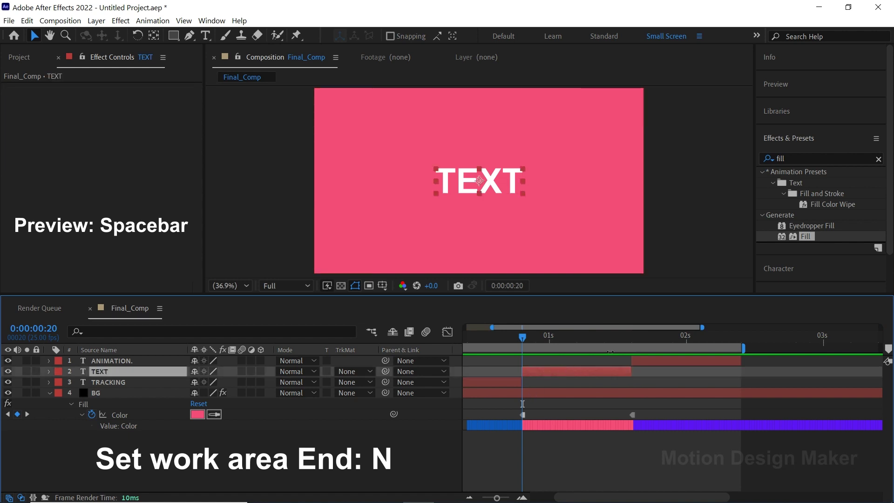
{"action": "left_click", "coordinate": [783, 140]}
{"action": "left_click", "coordinate": [779, 167]}
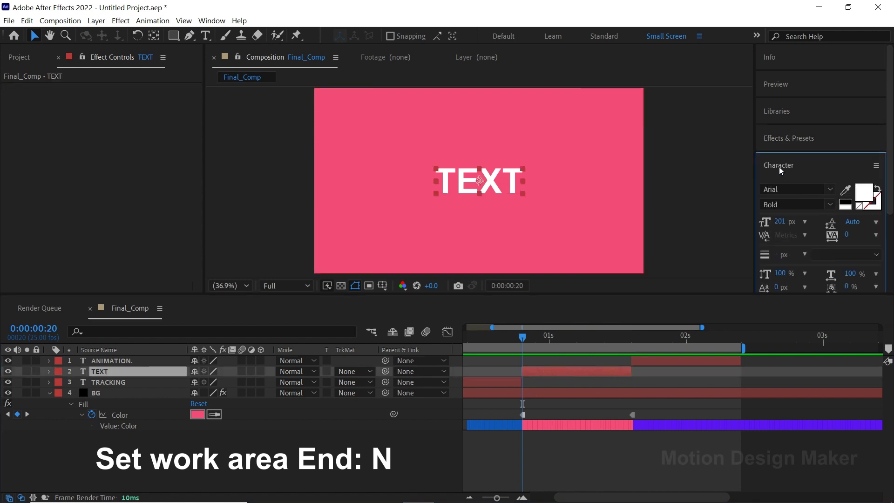
{"action": "left_click", "coordinate": [864, 194]}
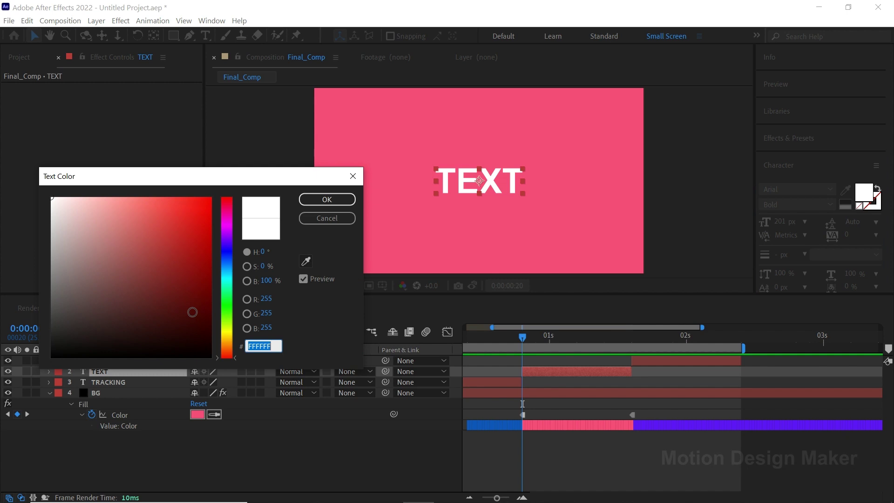
{"action": "left_click_drag", "start_coordinate": [191, 313], "coordinate": [204, 359]}
{"action": "left_click", "coordinate": [328, 199]}
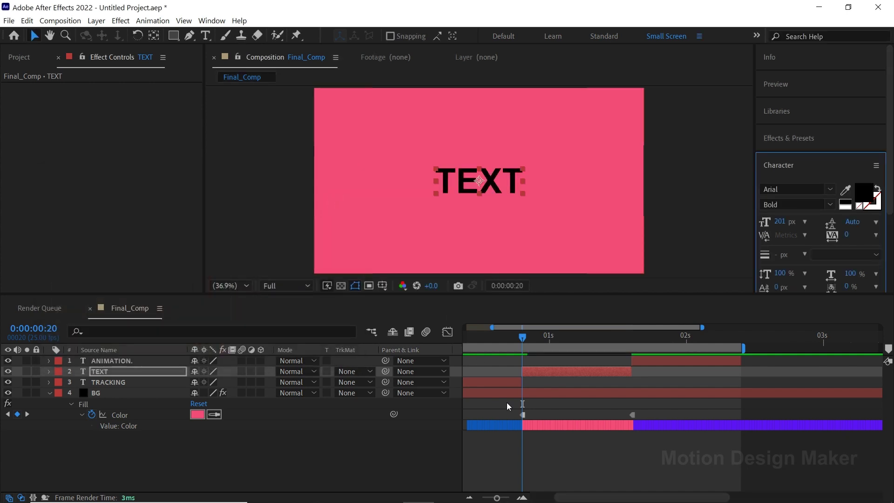
{"action": "key", "text": "F2"}
{"action": "key", "text": "Home"}
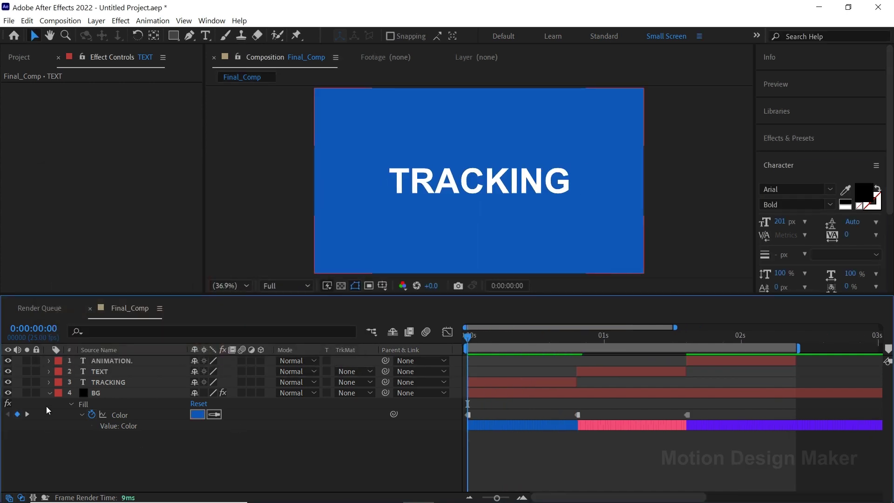
Step: Collapse the BG layer, enlarge the composition viewer, and play the preview
{"action": "left_click", "coordinate": [50, 393]}
{"action": "left_click_drag", "start_coordinate": [298, 296], "coordinate": [289, 366]}
{"action": "key", "text": "space"}
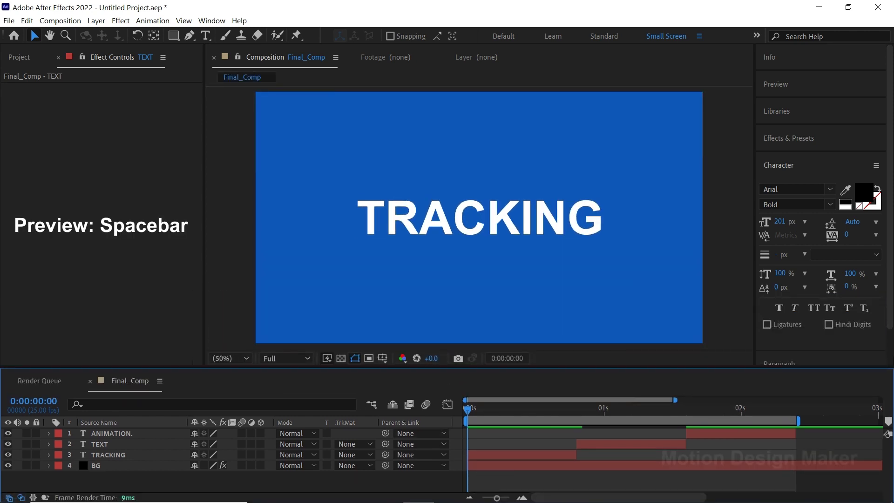